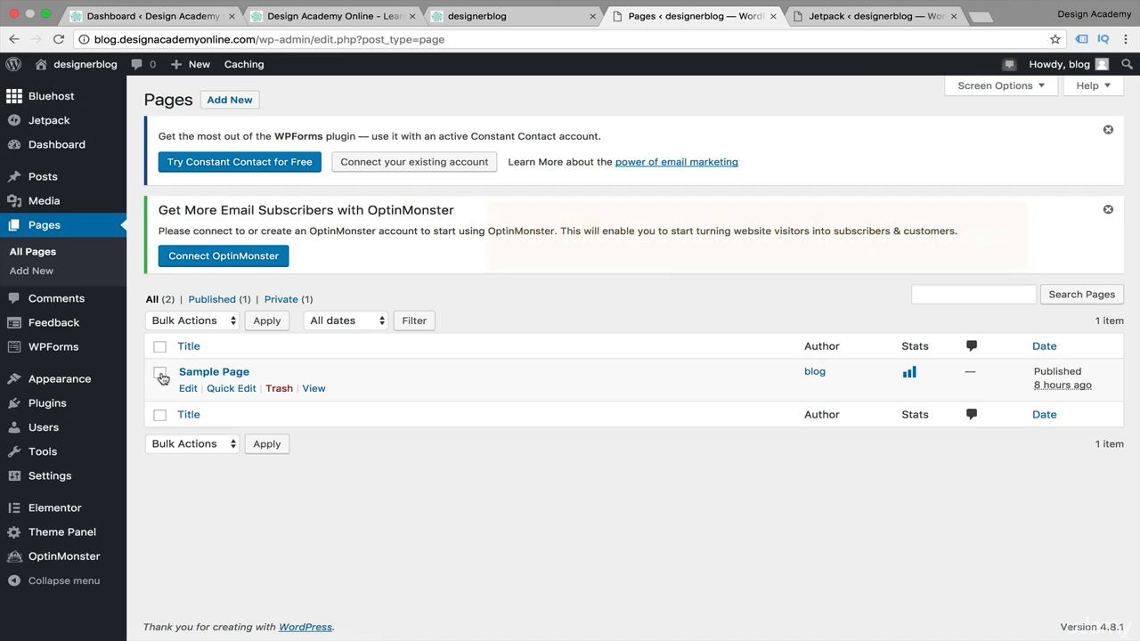
# Move the Sample Page to the trash using a bulk action.
pyautogui.click(160, 374)
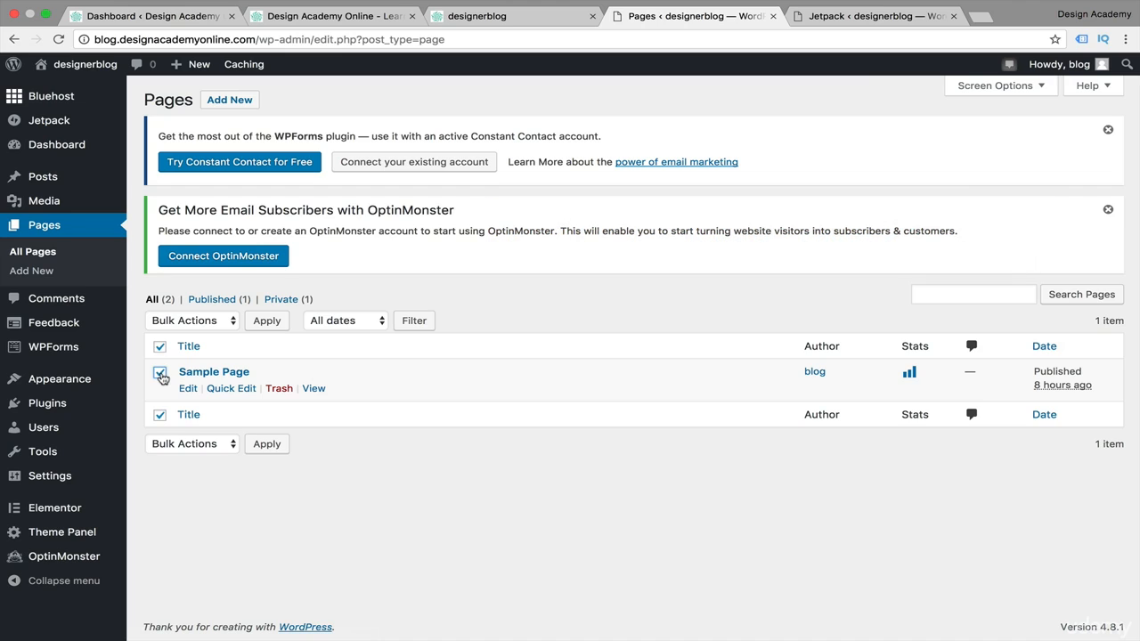
pyautogui.click(228, 321)
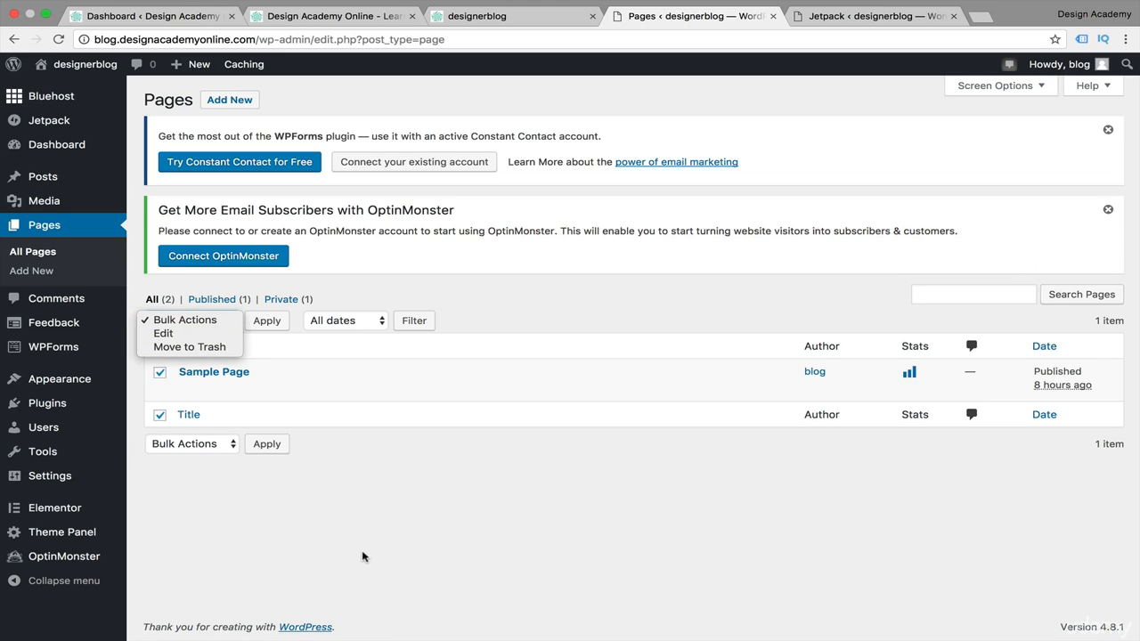
pyautogui.click(229, 321)
pyautogui.click(191, 320)
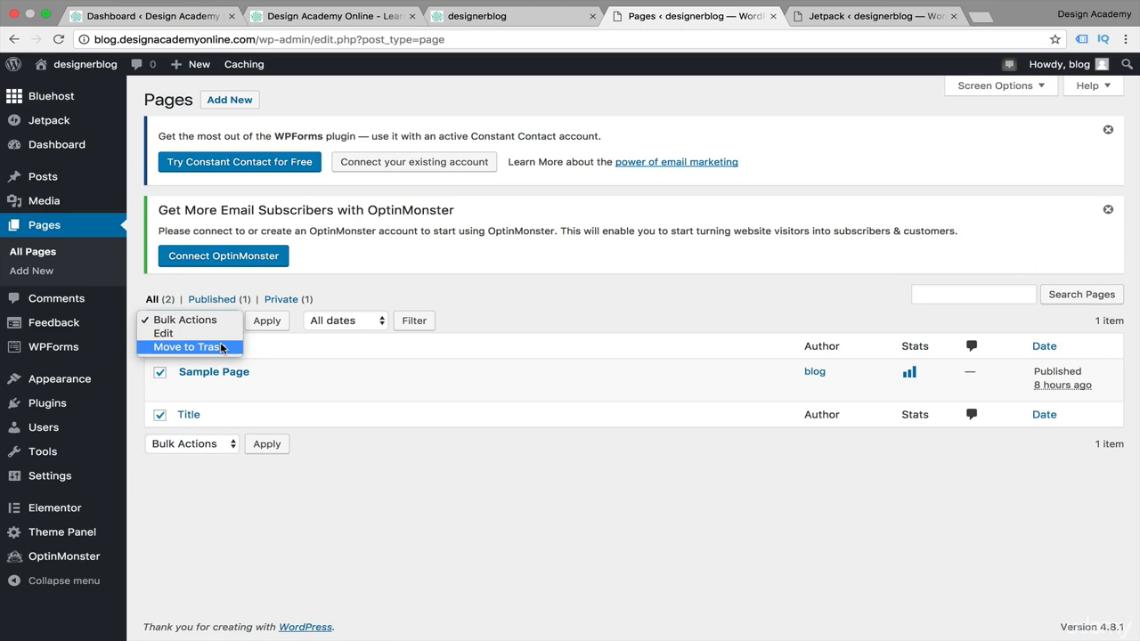
pyautogui.click(189, 347)
pyautogui.click(268, 320)
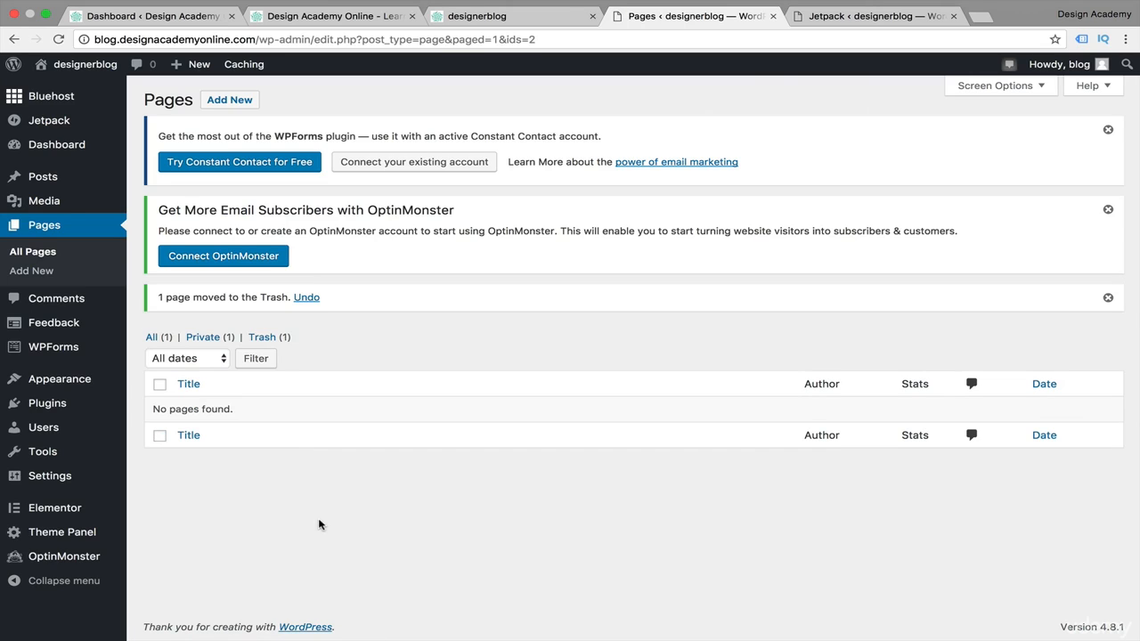
# Create a new page titled "Home" with the default template and publish it.
pyautogui.click(73, 226)
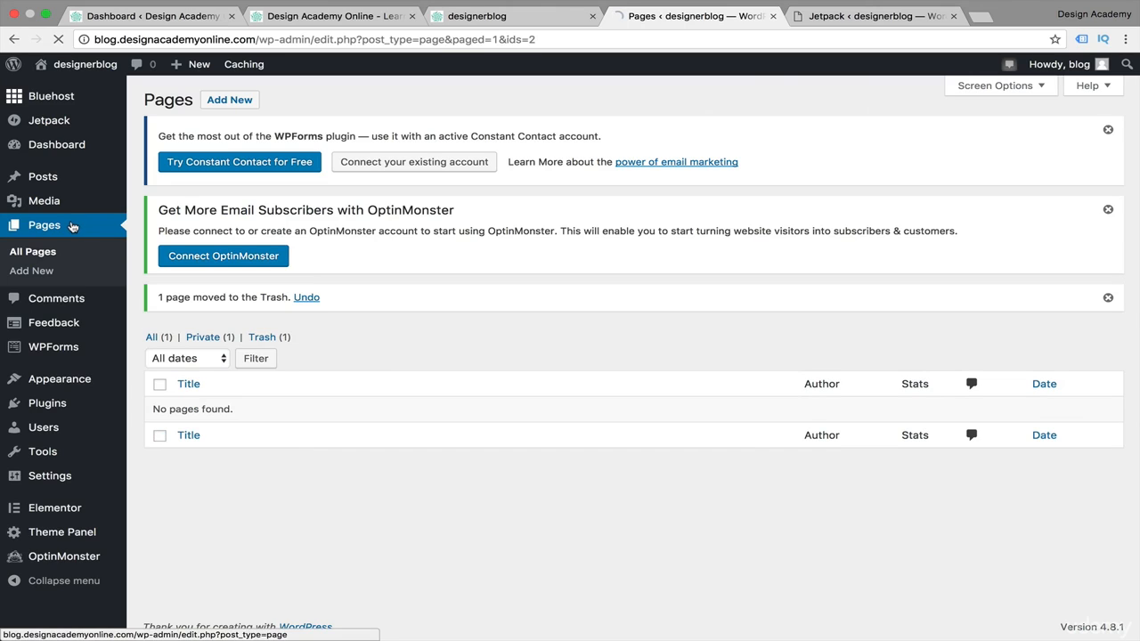
pyautogui.click(40, 278)
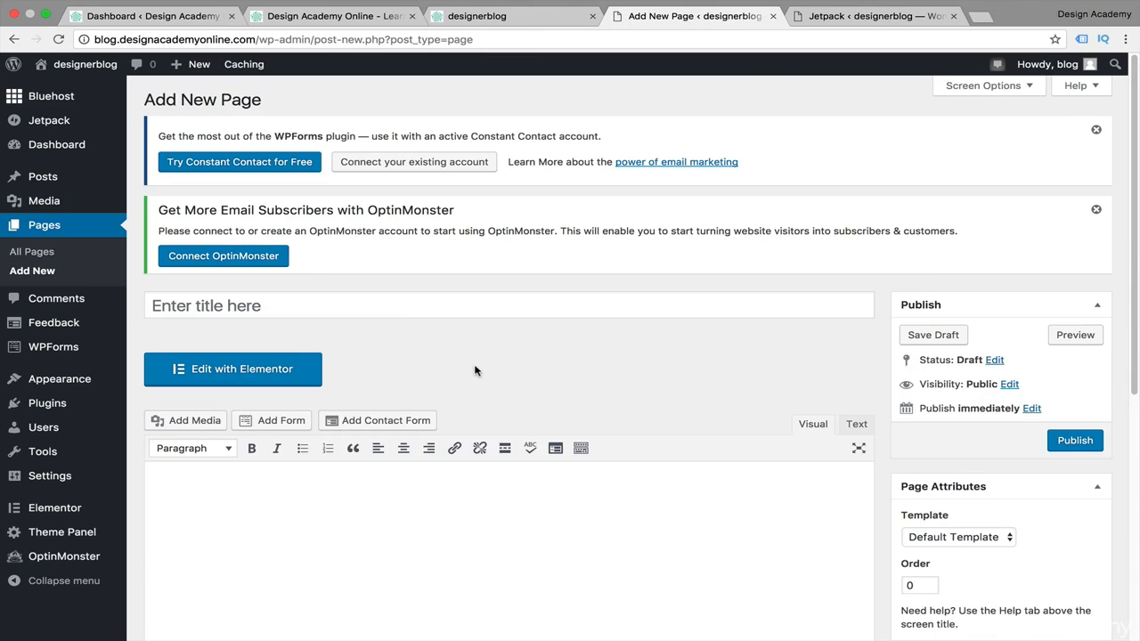
pyautogui.click(364, 299)
pyautogui.write('Home')
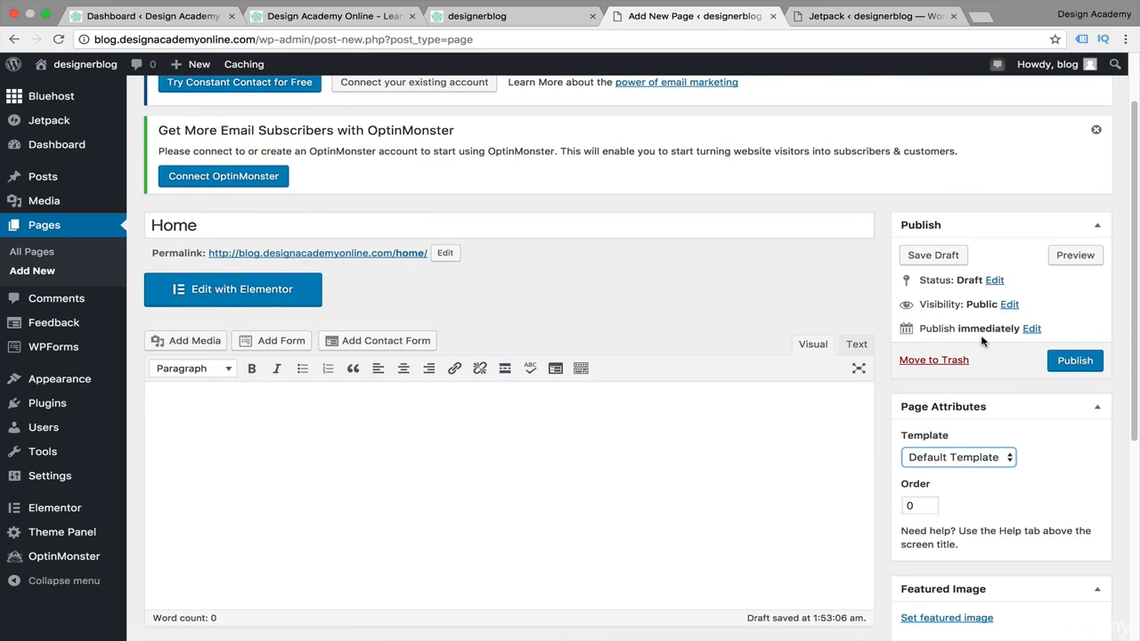
pyautogui.scroll(-5, 594, 535)
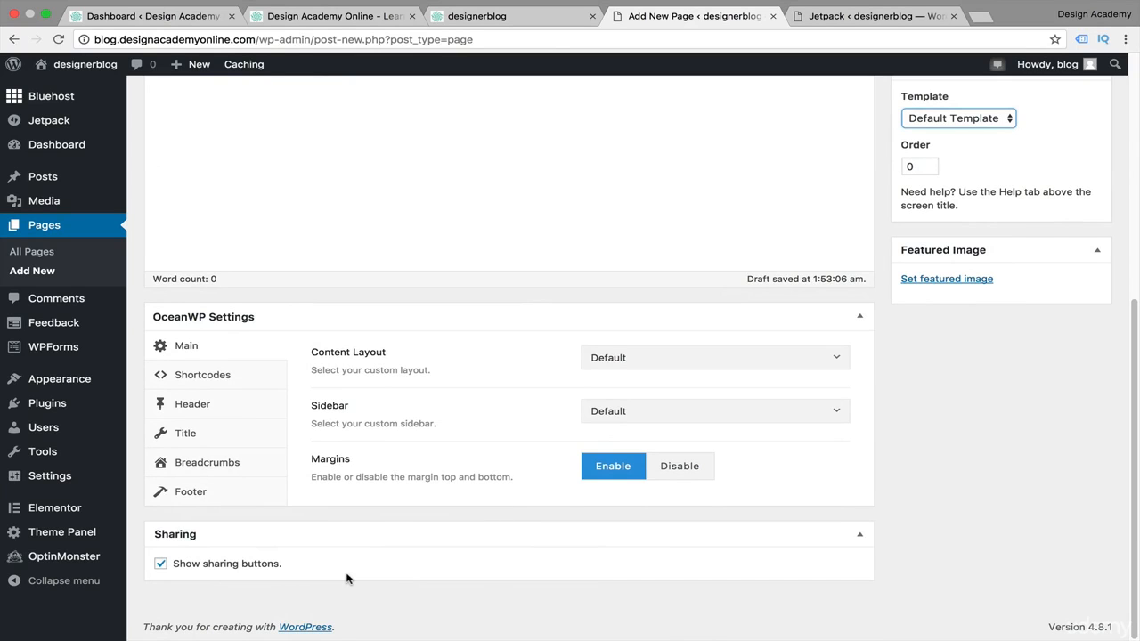
pyautogui.scroll(5, 347, 578)
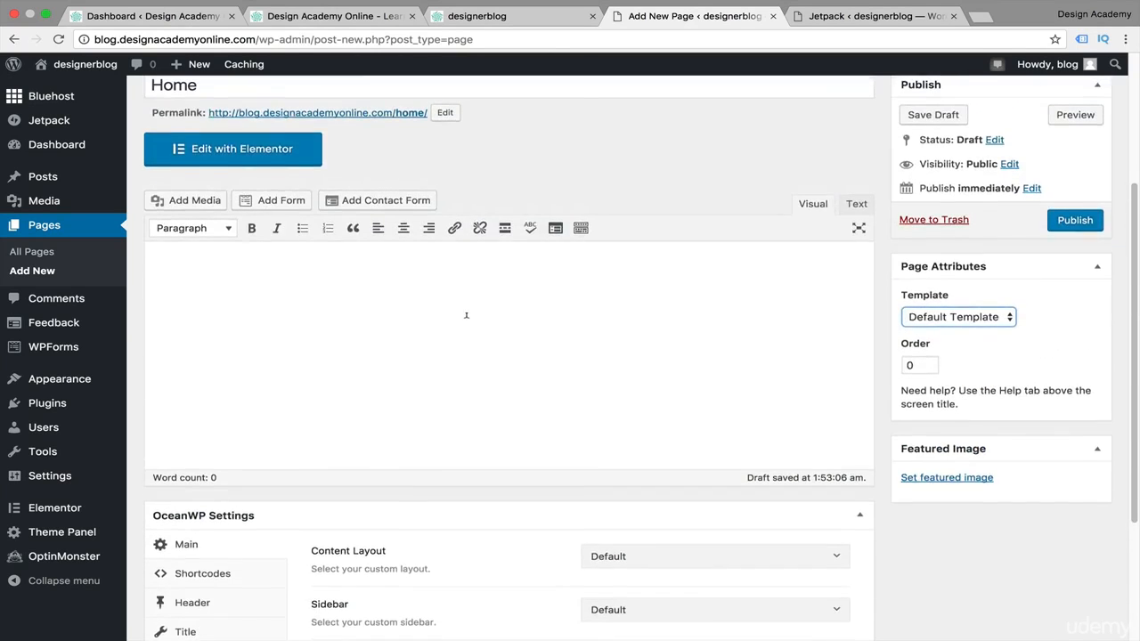
pyautogui.scroll(5, 318, 611)
pyautogui.click(1075, 445)
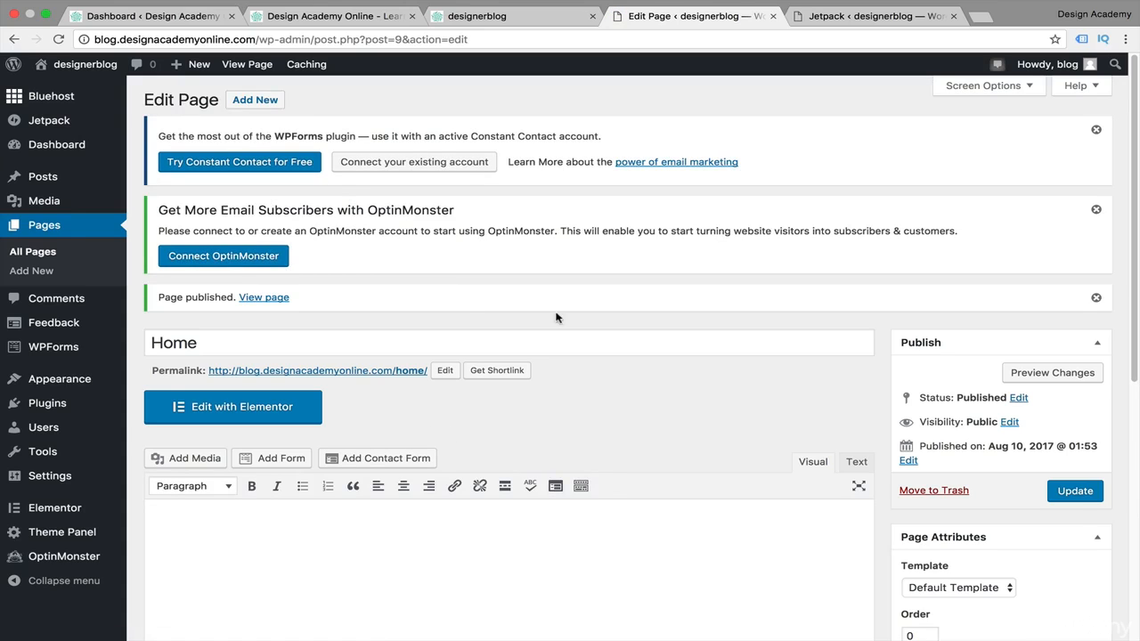
# Publish a new page titled "About Us" and dismiss the OptinMonster and Constant Contact notices.
pyautogui.click(24, 274)
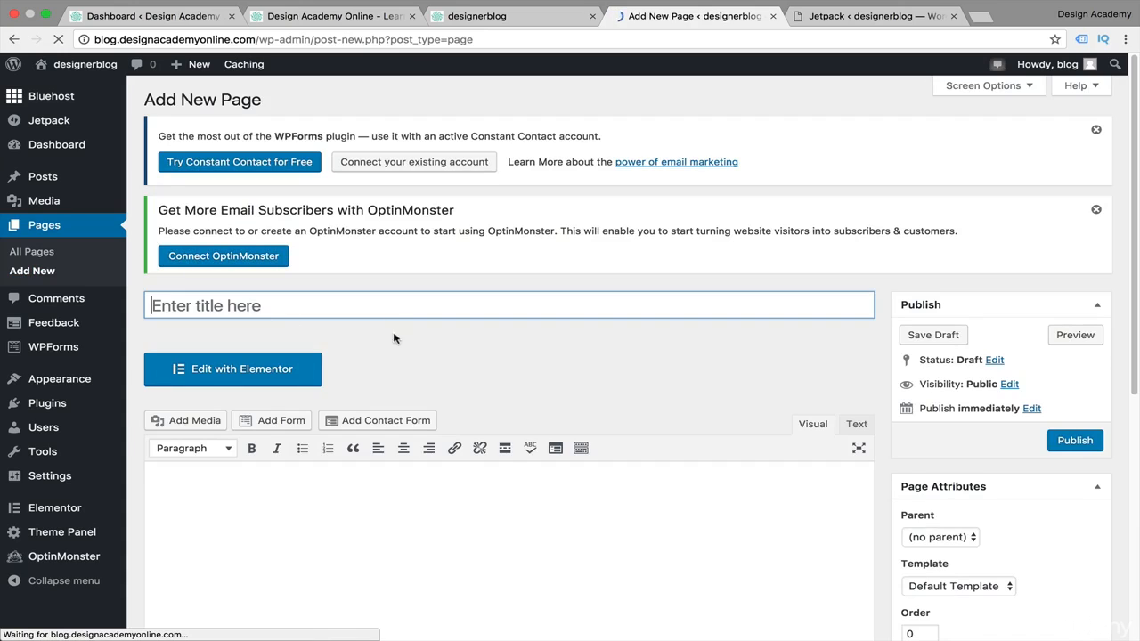
pyautogui.click(393, 303)
pyautogui.write('A')
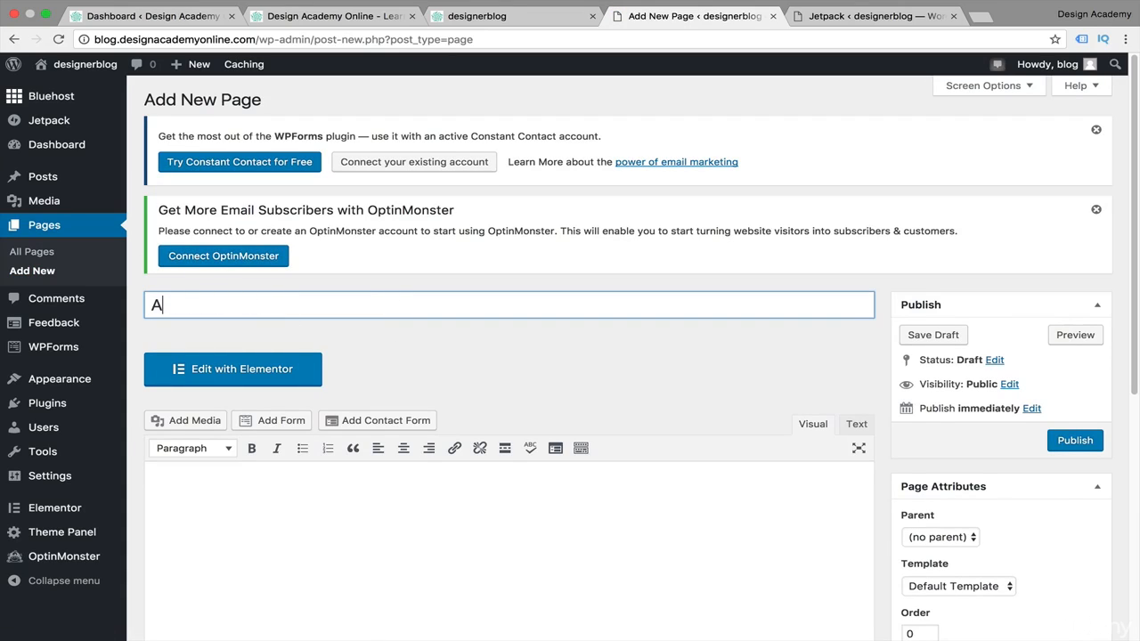
pyautogui.write('bout Us')
pyautogui.click(1073, 440)
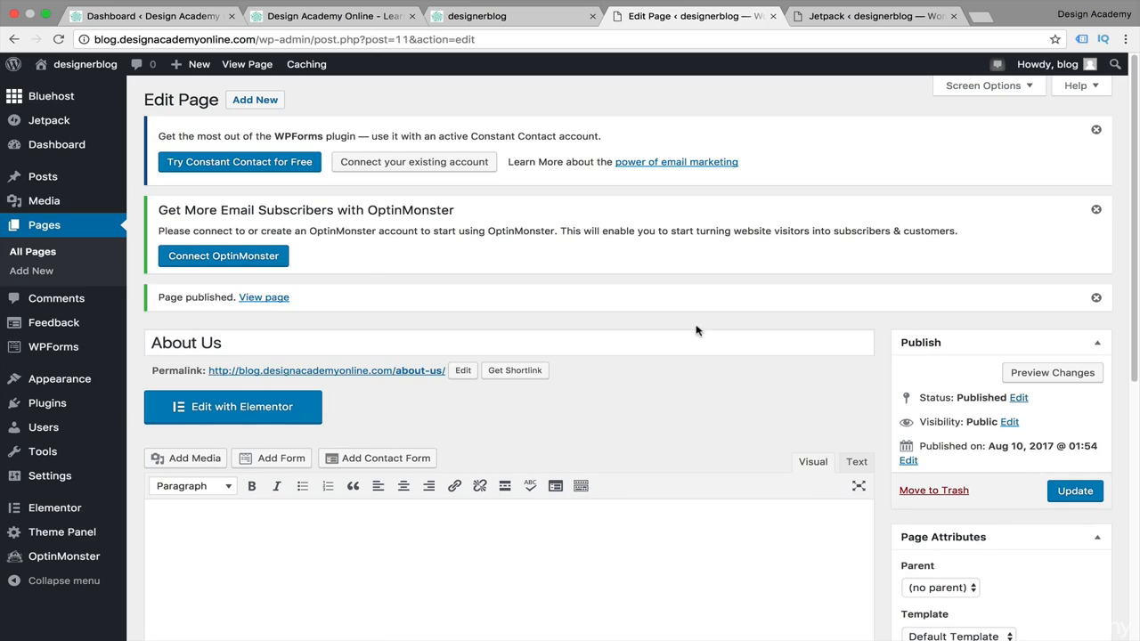
pyautogui.click(1096, 211)
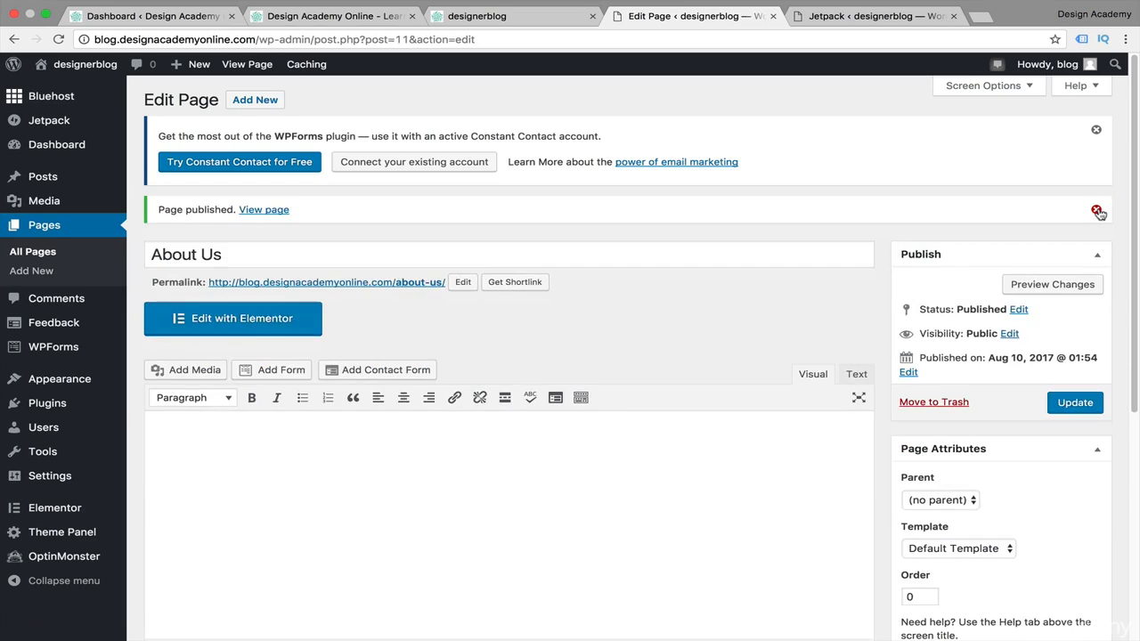
pyautogui.click(1097, 131)
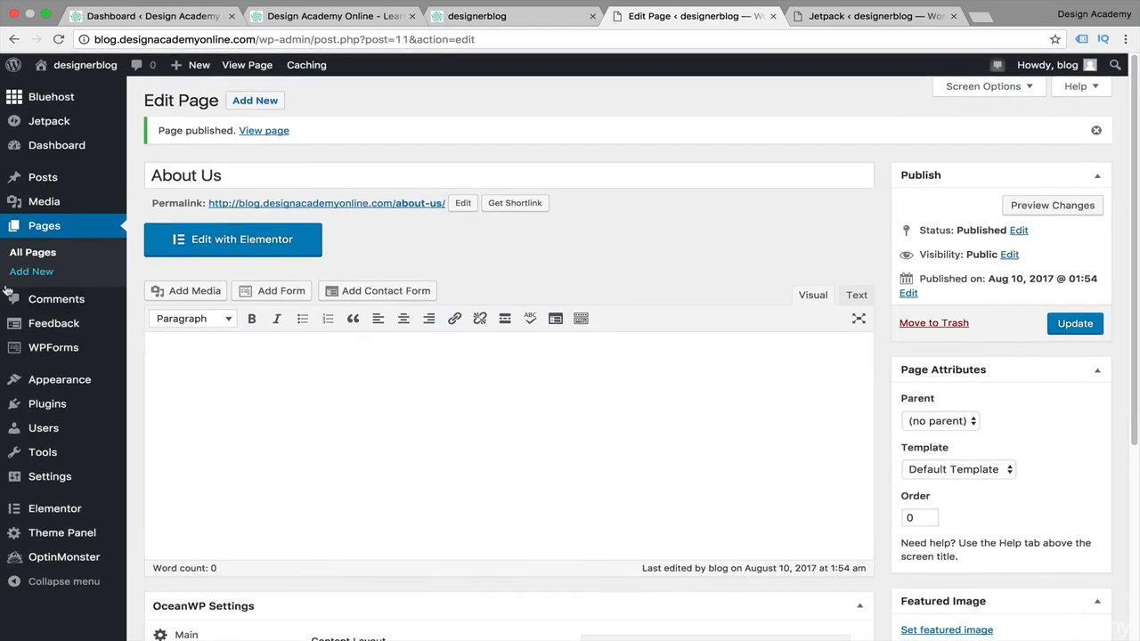
# Create and publish a new page titled "Start Here".
pyautogui.click(33, 278)
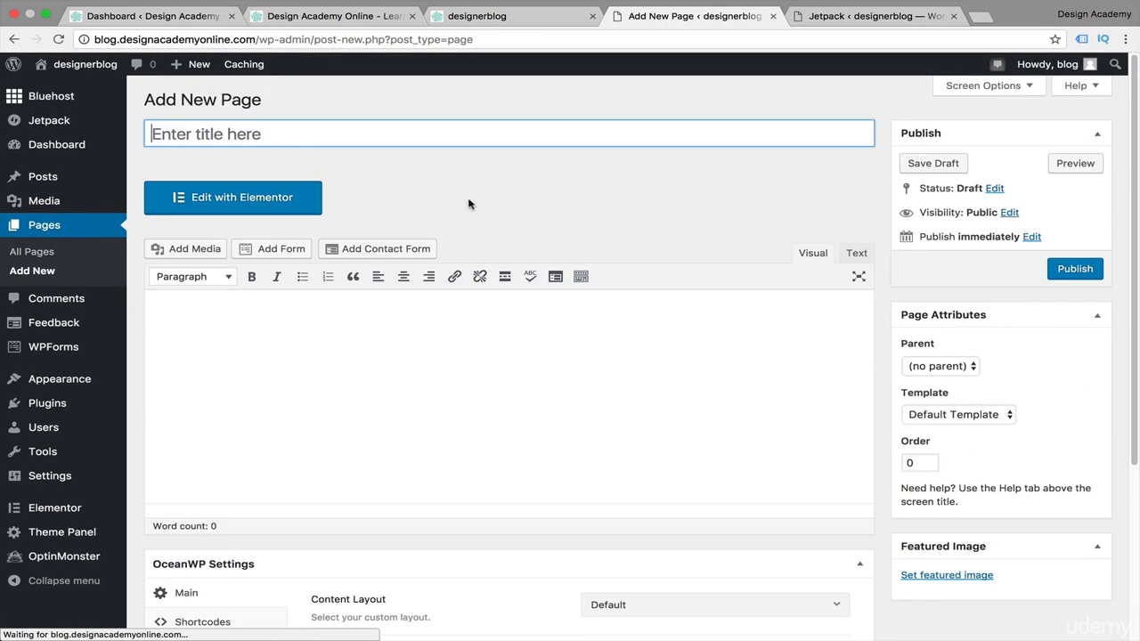
pyautogui.write('St')
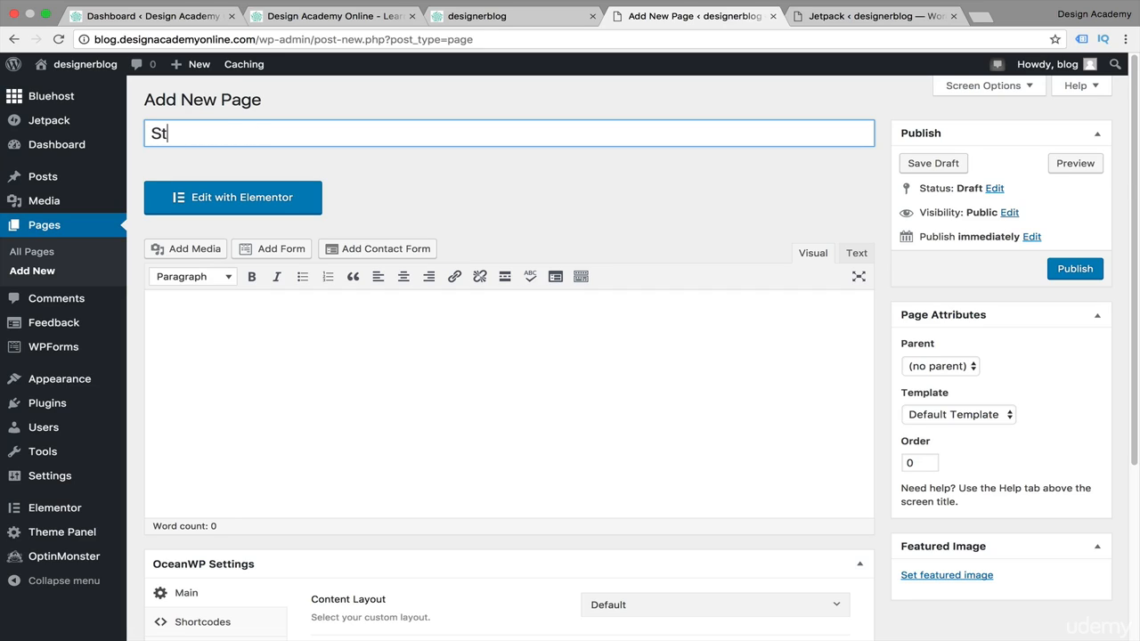
pyautogui.write('art Here')
pyautogui.click(1082, 277)
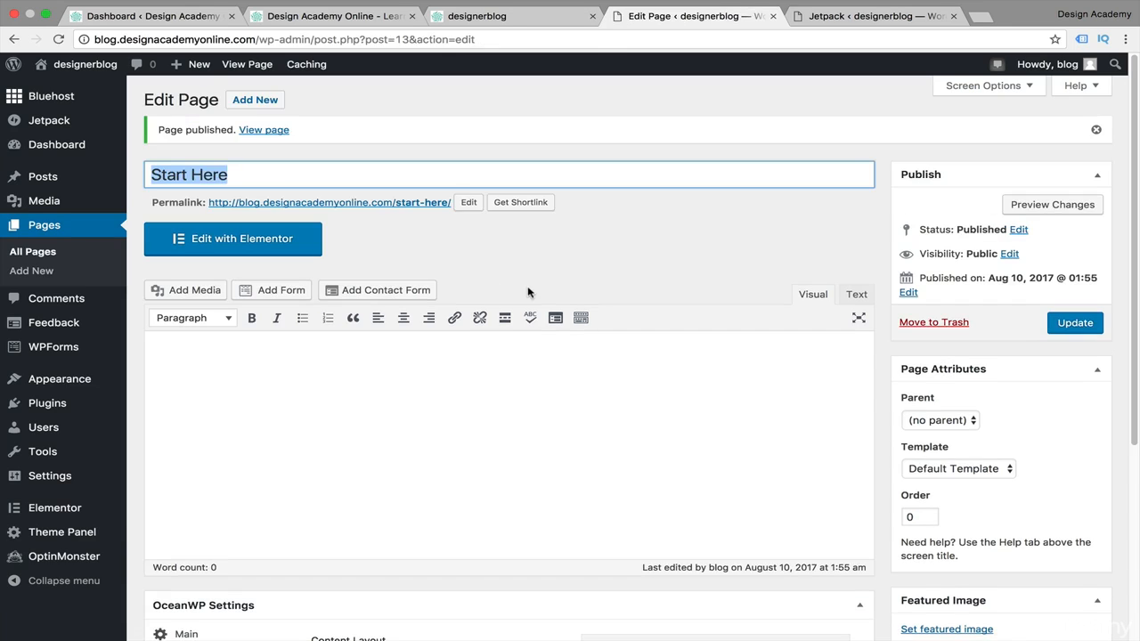
# Create and publish a new page titled "Contact Us".
pyautogui.click(39, 274)
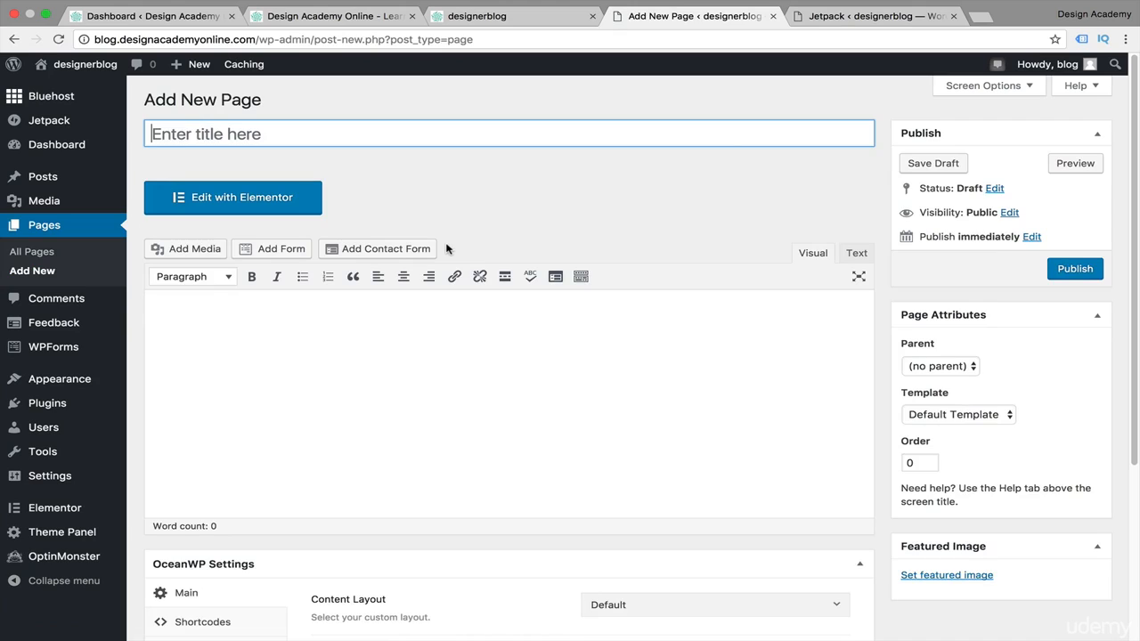
pyautogui.write('Contact Us')
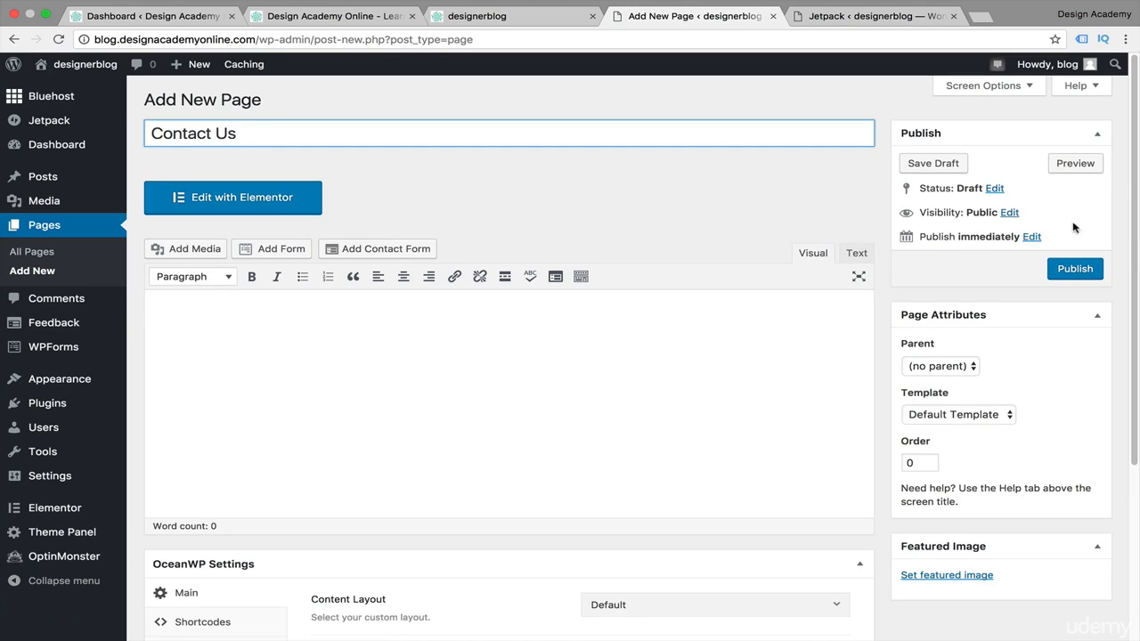
pyautogui.click(1083, 277)
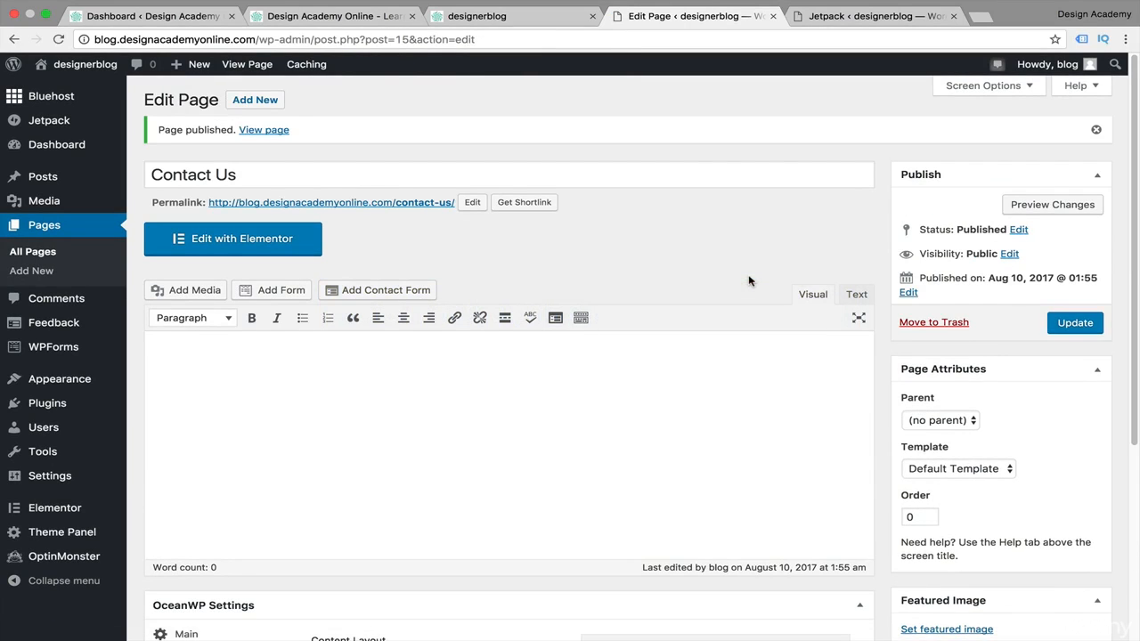
# In the reading settings, make the front page display the static page Home and save the changes.
pyautogui.moveTo(83, 480)
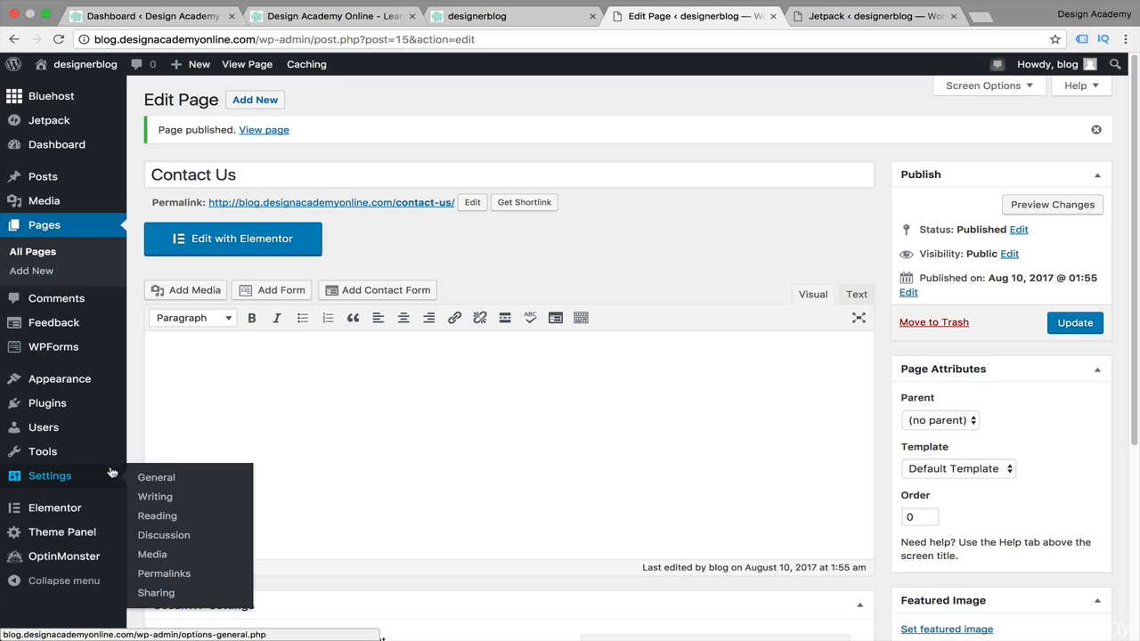
pyautogui.click(168, 518)
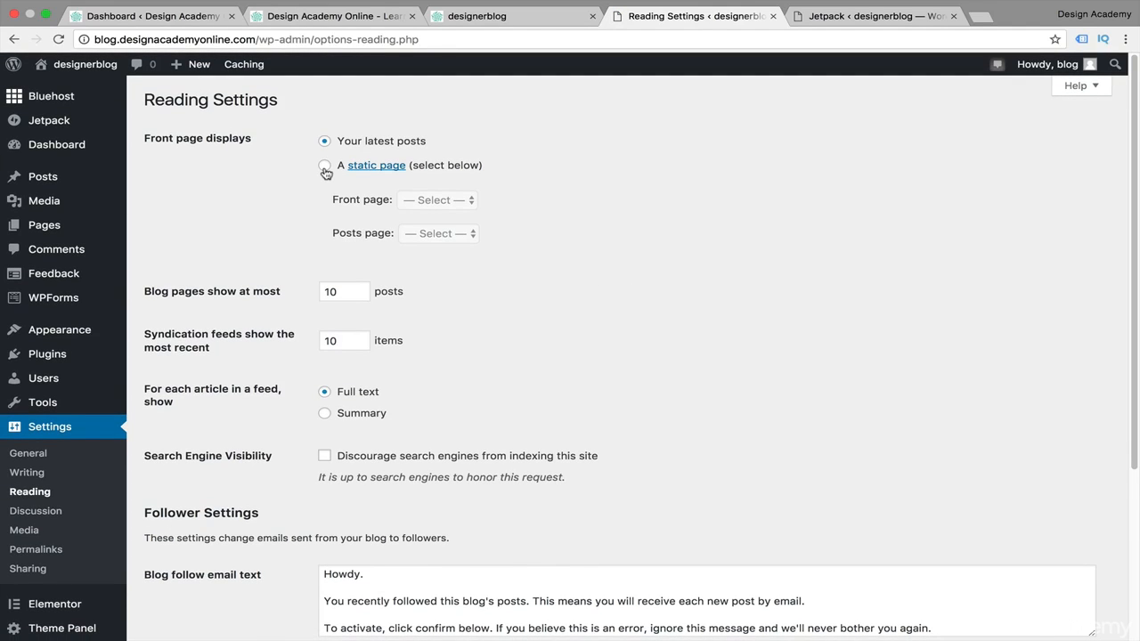
pyautogui.click(325, 166)
pyautogui.click(470, 205)
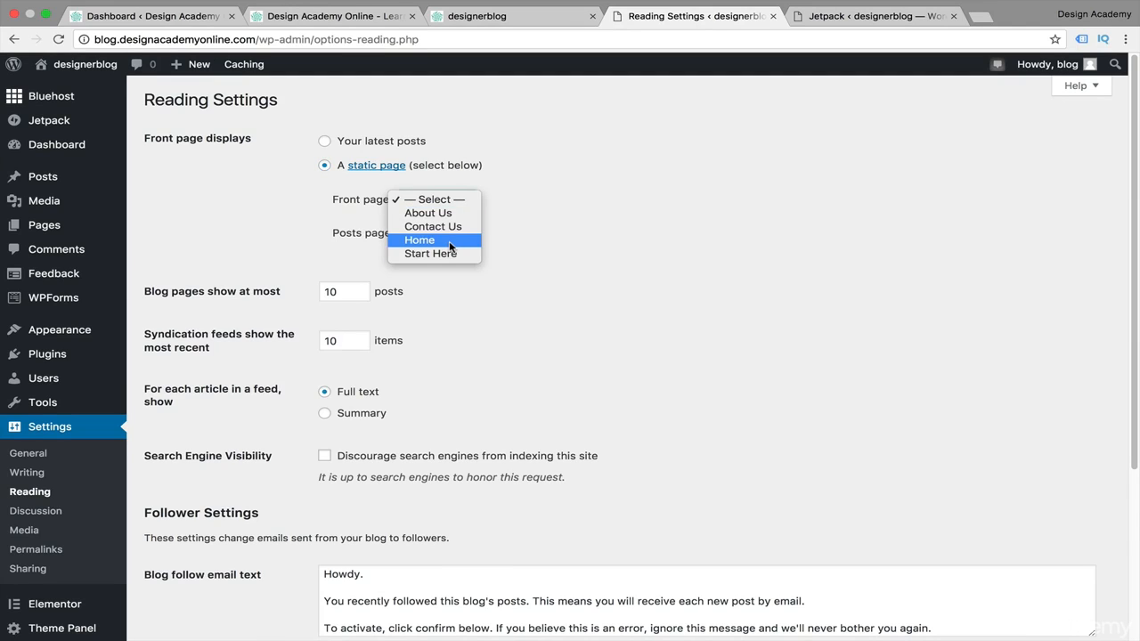
pyautogui.click(448, 242)
pyautogui.scroll(1, 548, 237)
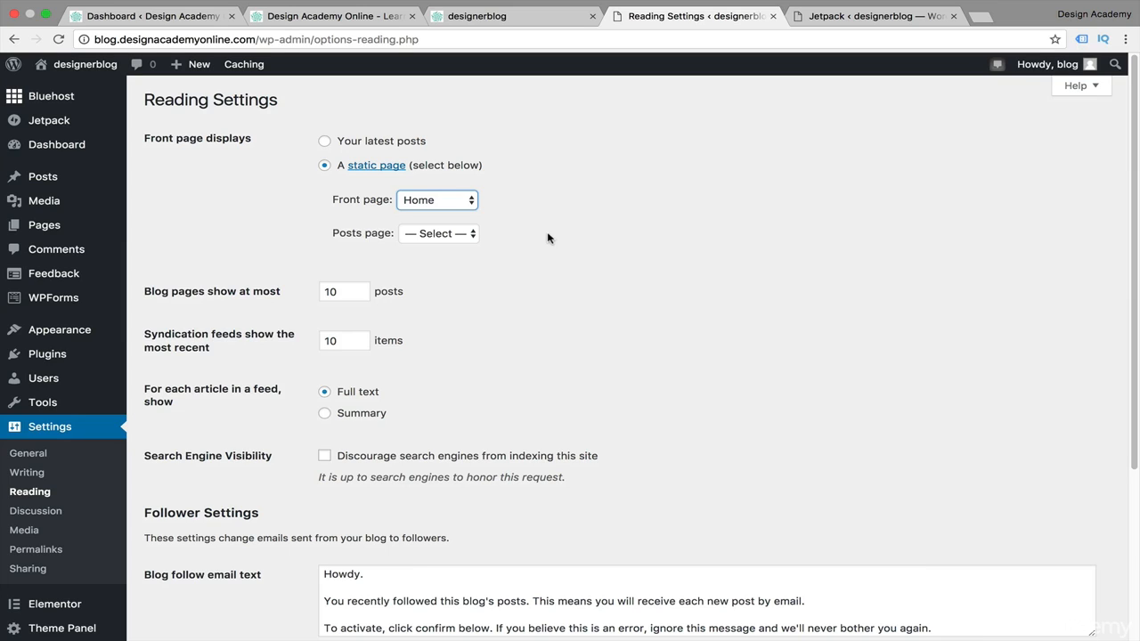
pyautogui.click(547, 238)
pyautogui.scroll(-5, 564, 253)
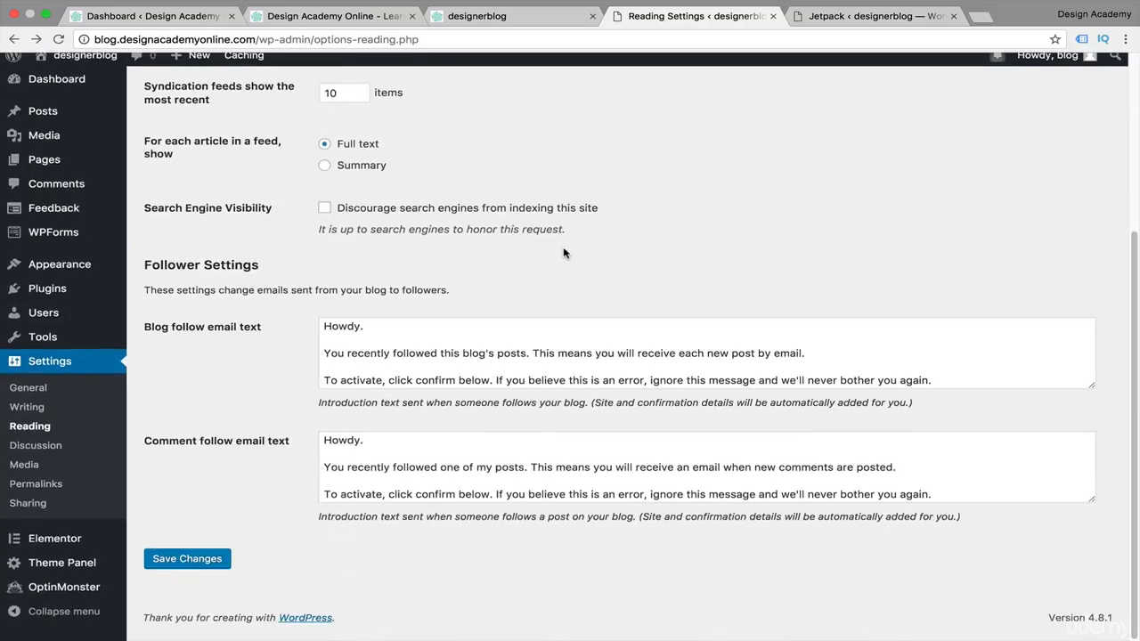
pyautogui.click(178, 575)
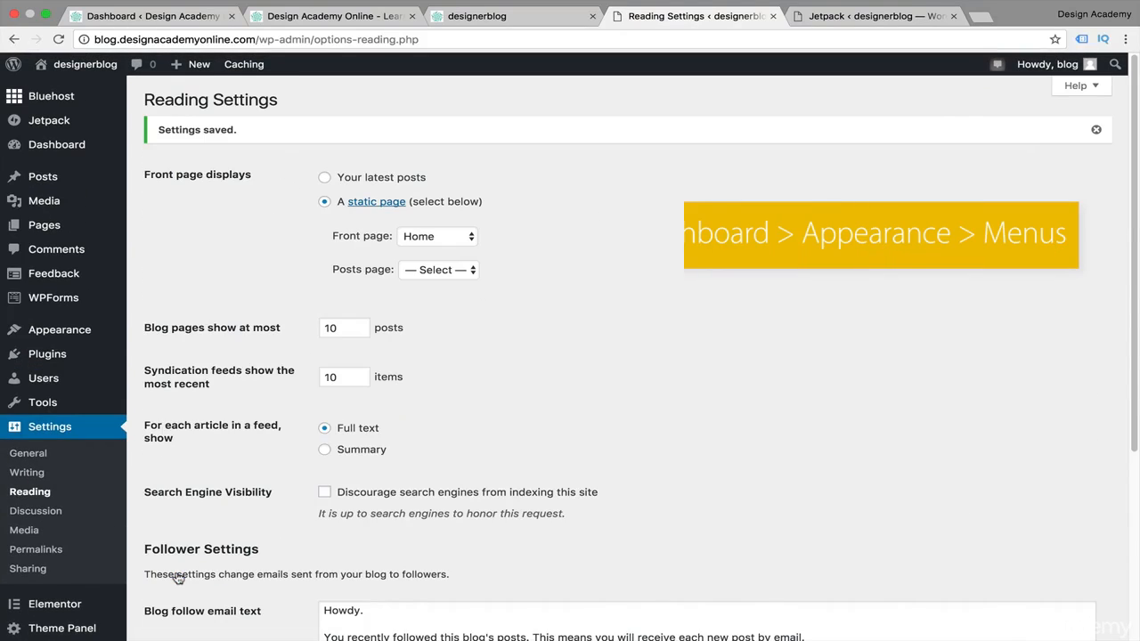
# Create a new navigation menu named "Main Menu".
pyautogui.moveTo(76, 340)
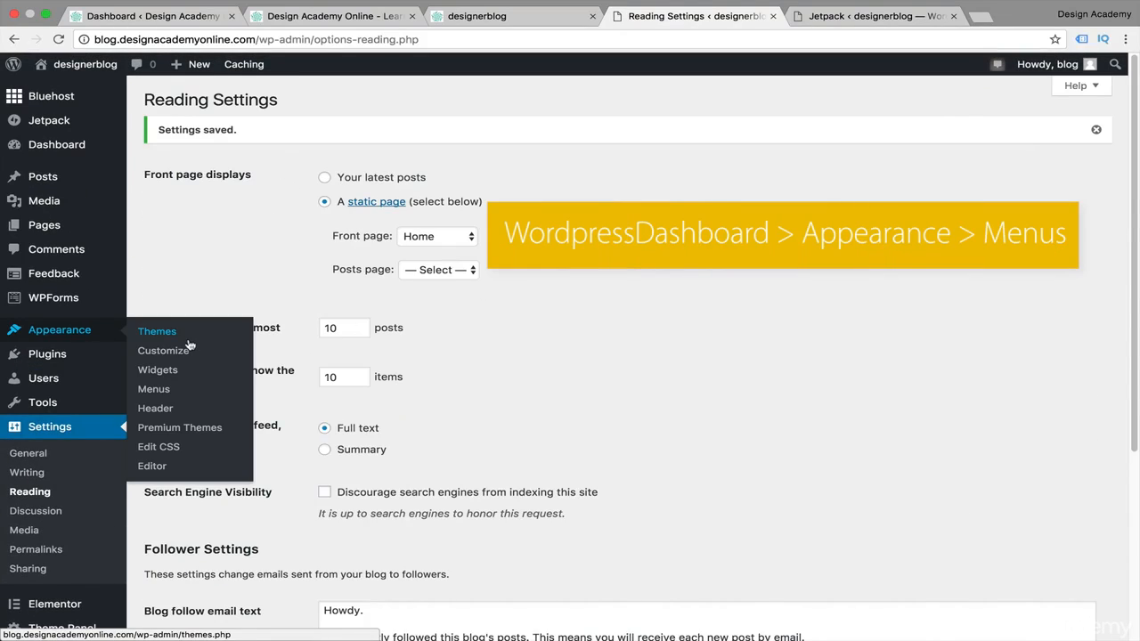
pyautogui.click(158, 388)
pyautogui.click(526, 226)
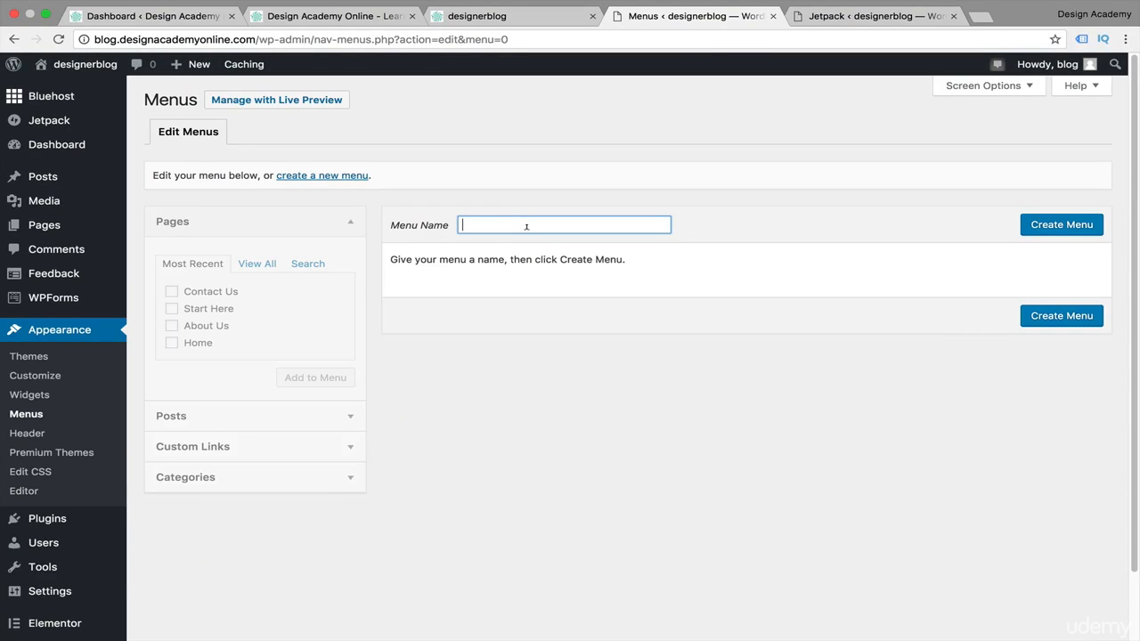
pyautogui.write('Main Menu')
pyautogui.click(1086, 231)
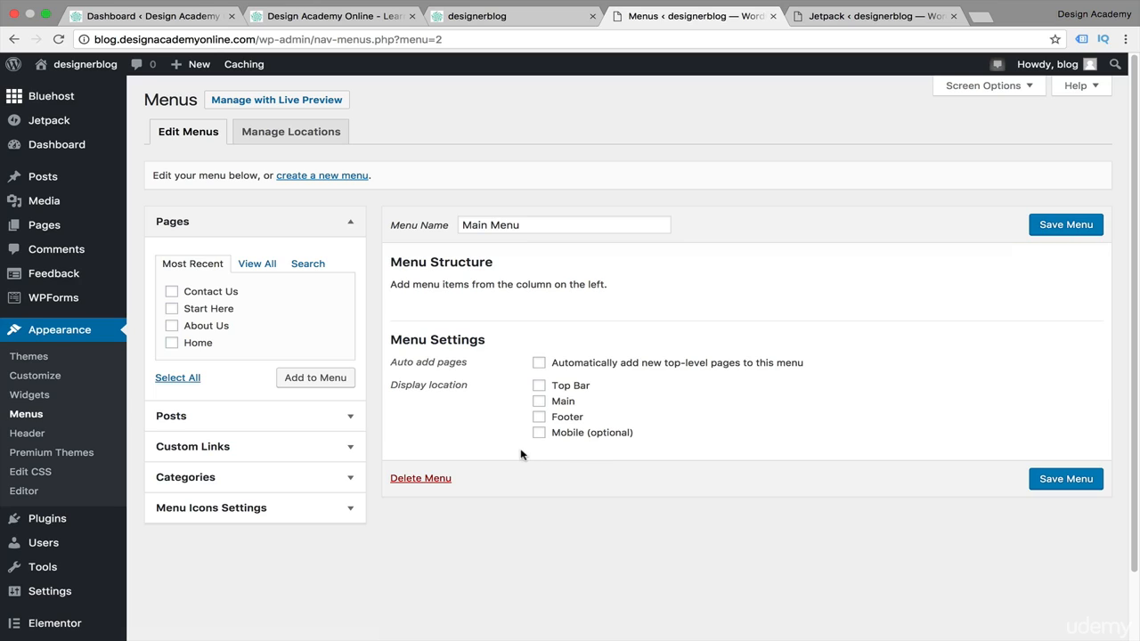
# Add the Contact Us, Start Here, About Us and Home pages to the Main Menu.
pyautogui.click(172, 308)
pyautogui.click(172, 325)
pyautogui.click(172, 343)
pyautogui.click(300, 381)
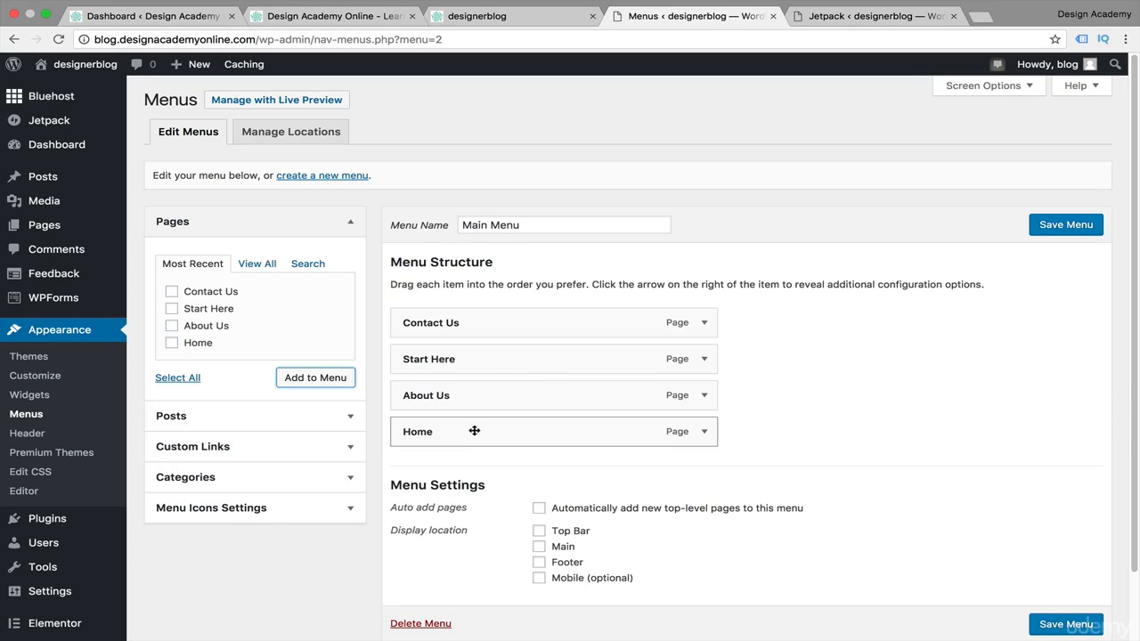
# Reorder the menu with Home first and About Us second, and nest Start Here under About Us as a sub item.
pyautogui.moveTo(473, 431); pyautogui.dragTo(473, 325)
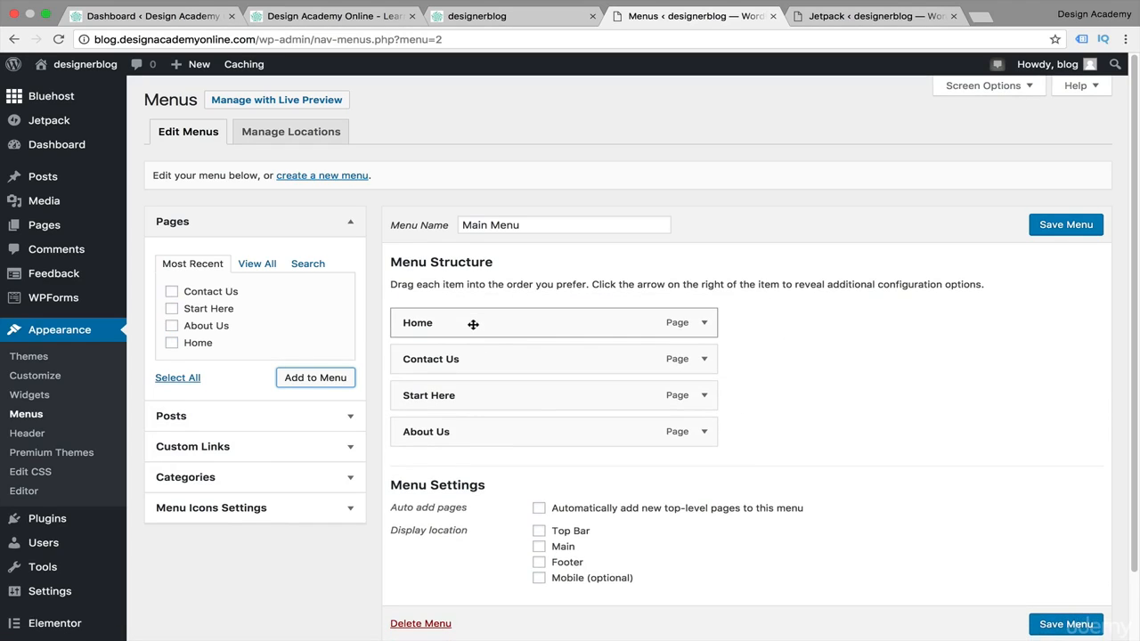
pyautogui.scroll(-2, 845, 392)
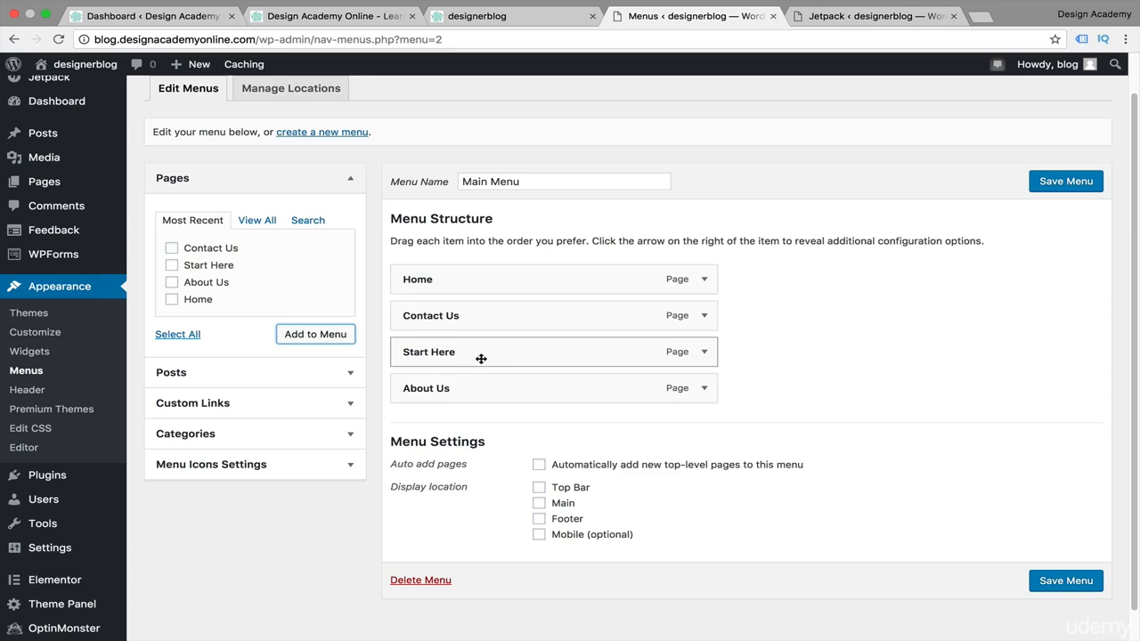
pyautogui.moveTo(473, 393); pyautogui.dragTo(471, 315)
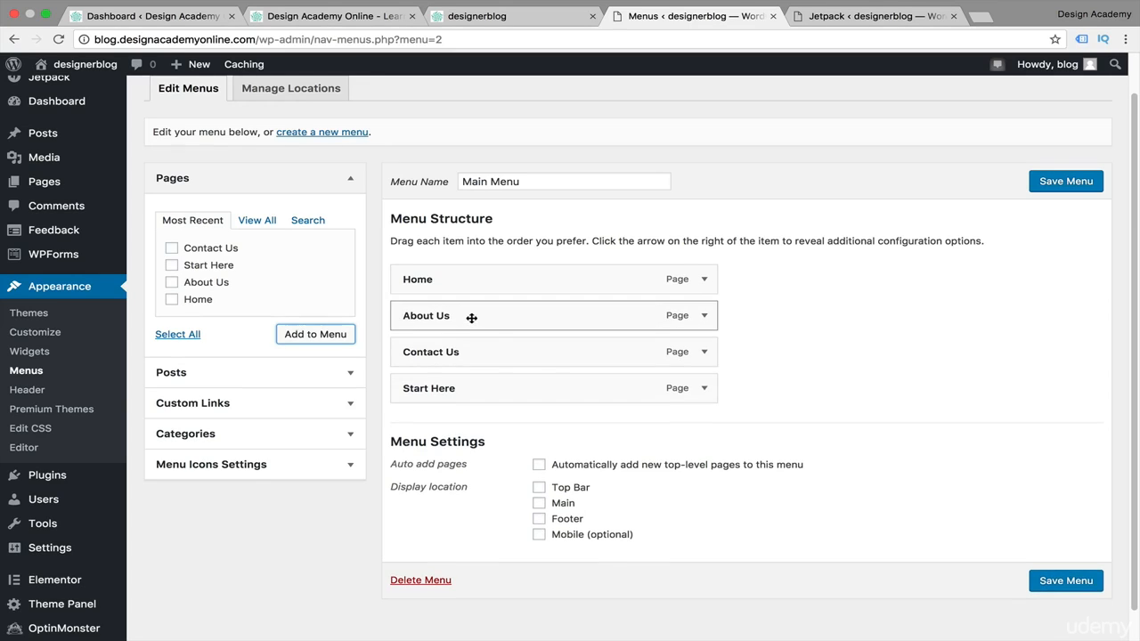
pyautogui.moveTo(470, 392); pyautogui.dragTo(497, 356)
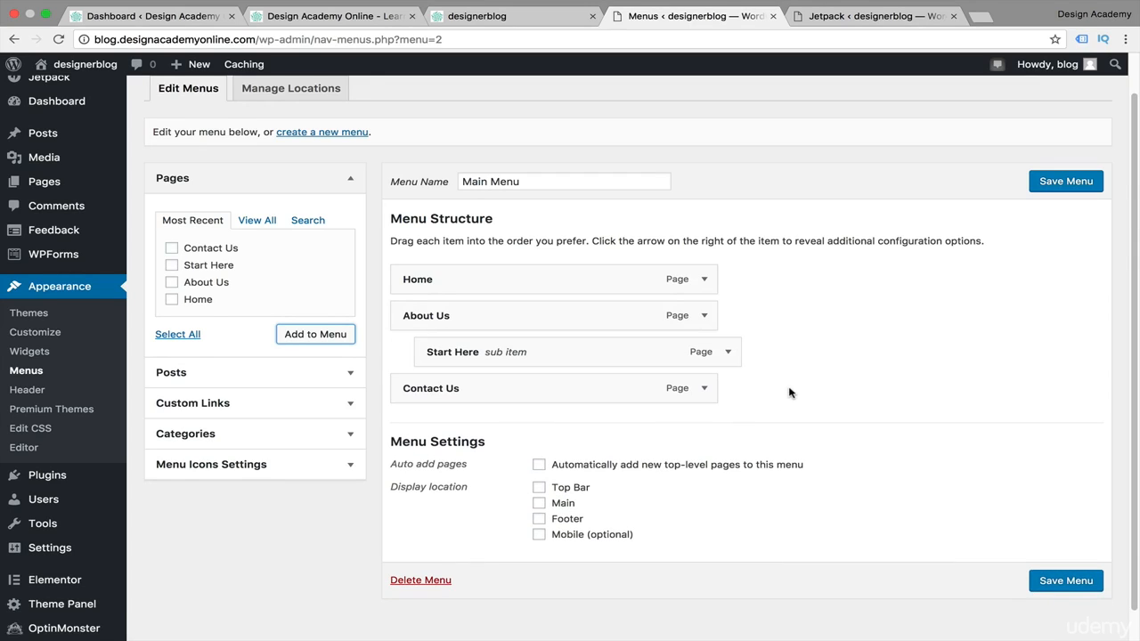
# Look at the Custom Links options for menu items, close them again and save the Main Menu.
pyautogui.scroll(-1, 814, 456)
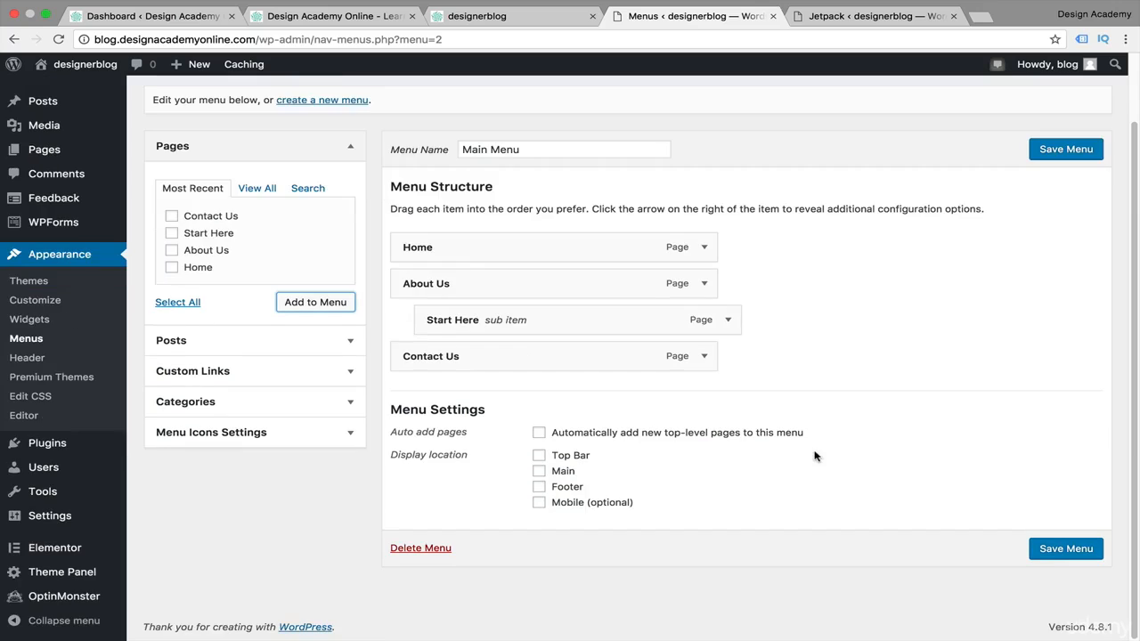
pyautogui.scroll(2, 814, 456)
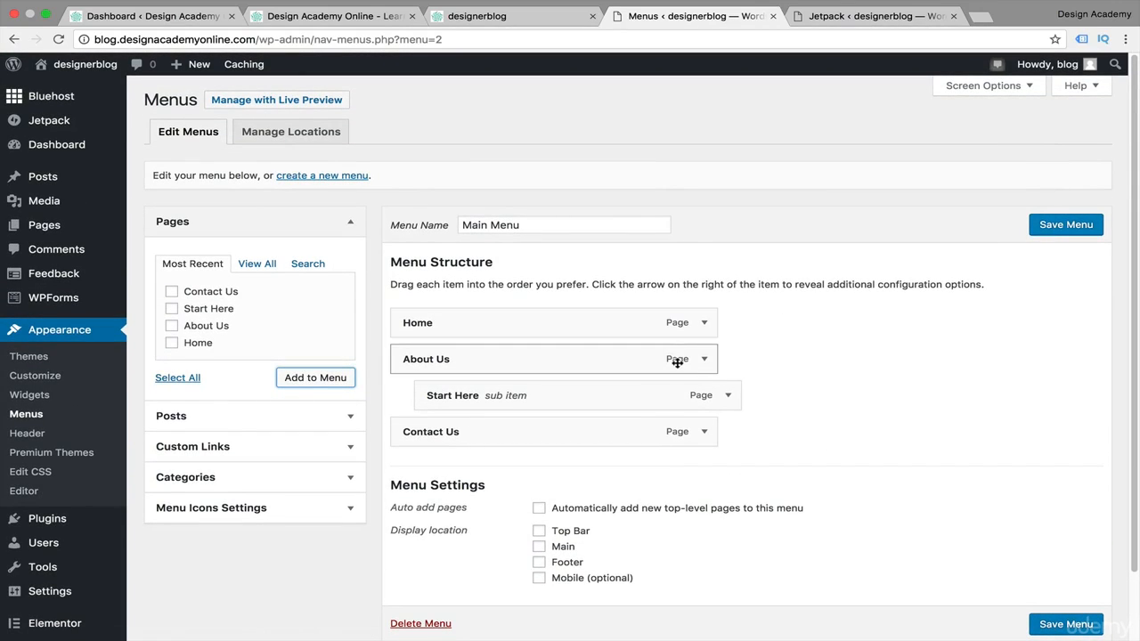
pyautogui.scroll(-1, 795, 435)
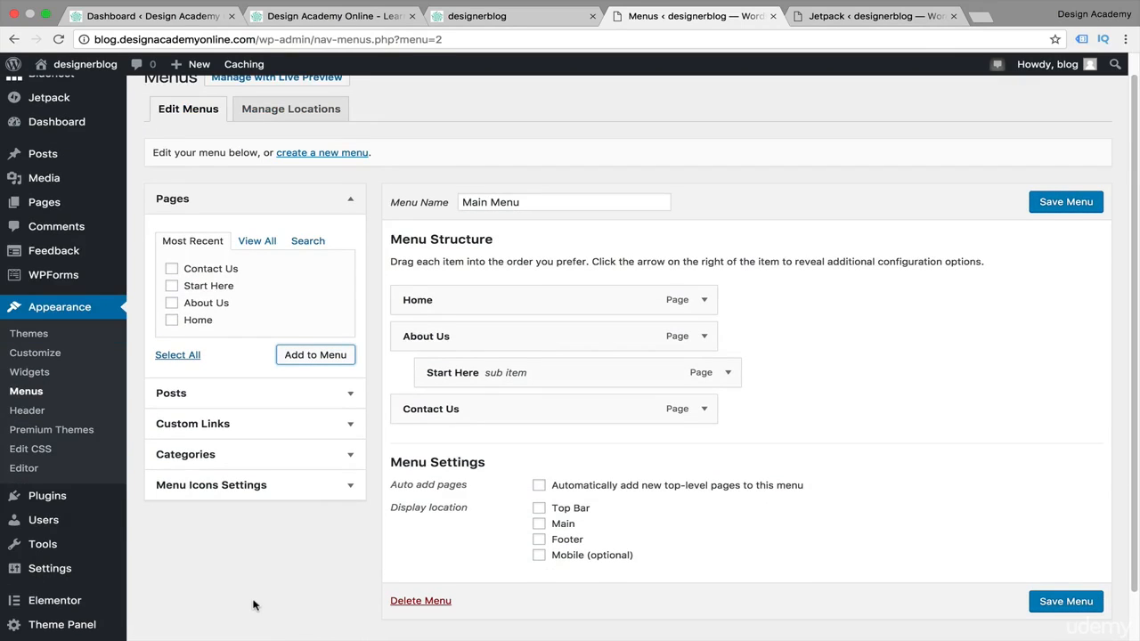
pyautogui.click(355, 423)
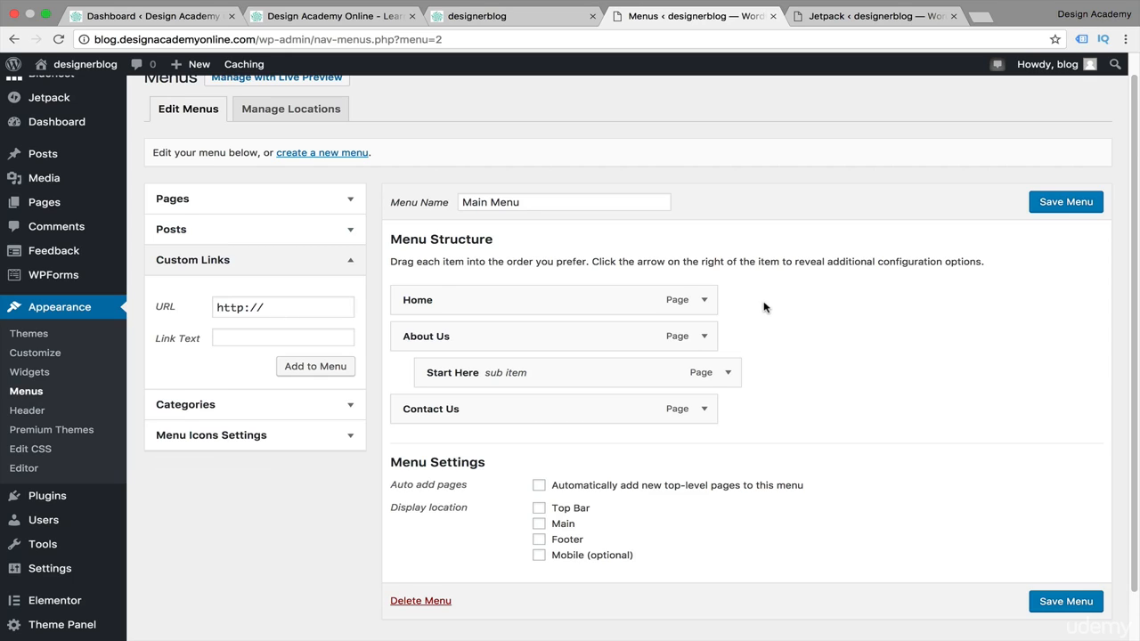
pyautogui.click(349, 265)
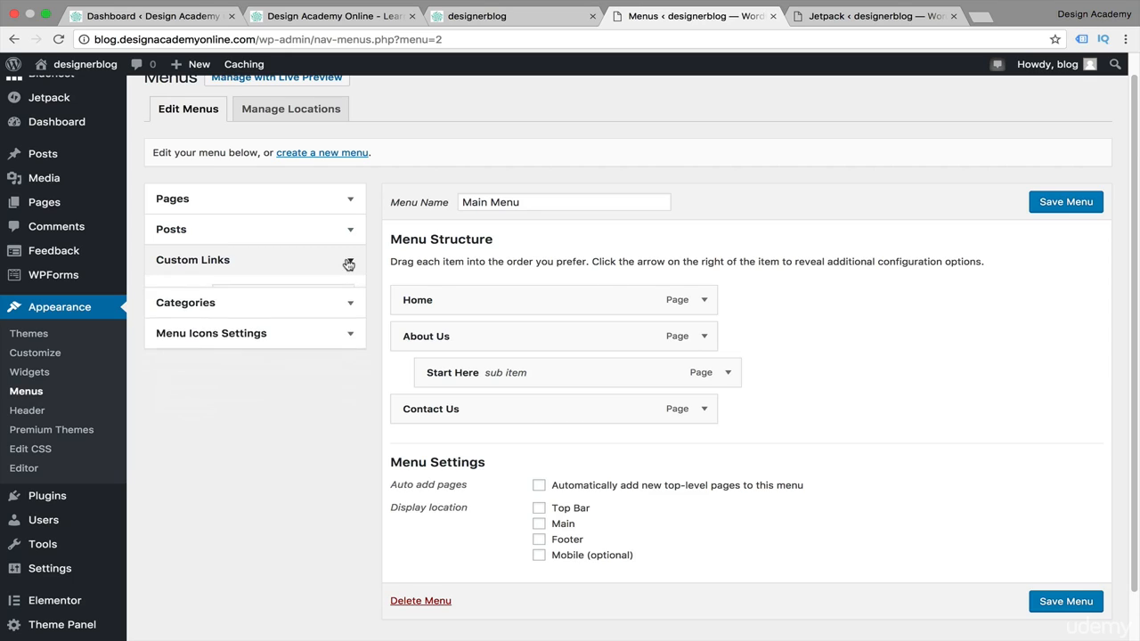
pyautogui.click(1080, 208)
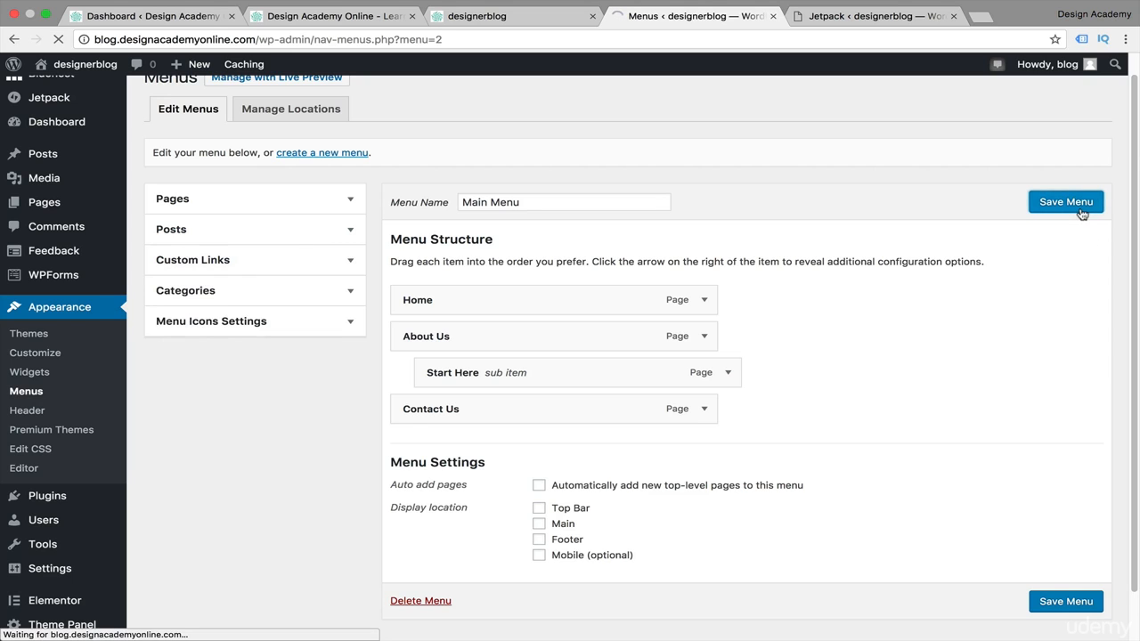
# Open the live designerblog site in a new browser tab and switch to it.
pyautogui.scroll(-2, 888, 484)
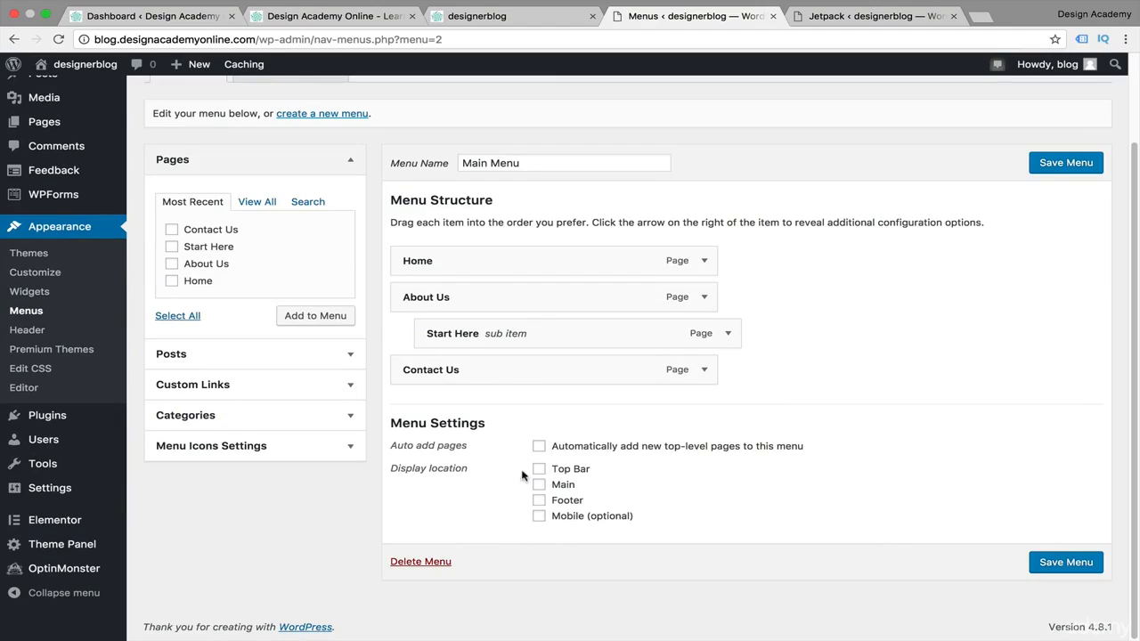
pyautogui.scroll(1, 464, 441)
pyautogui.scroll(1, 464, 441)
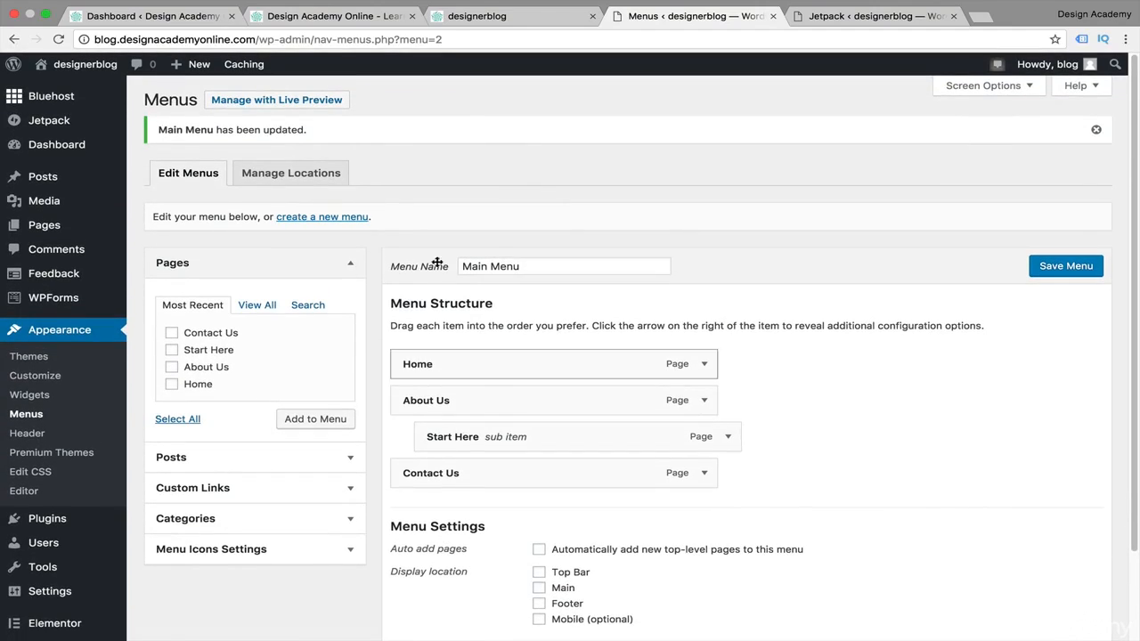
pyautogui.moveTo(85, 64)
pyautogui.rightClick(83, 89)
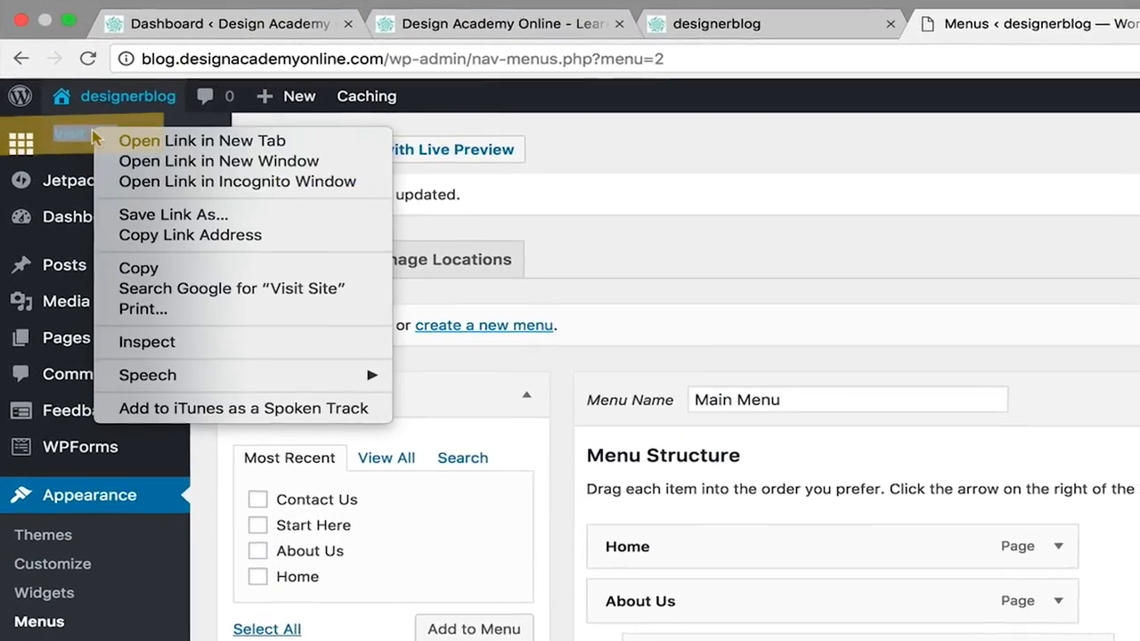
pyautogui.click(127, 142)
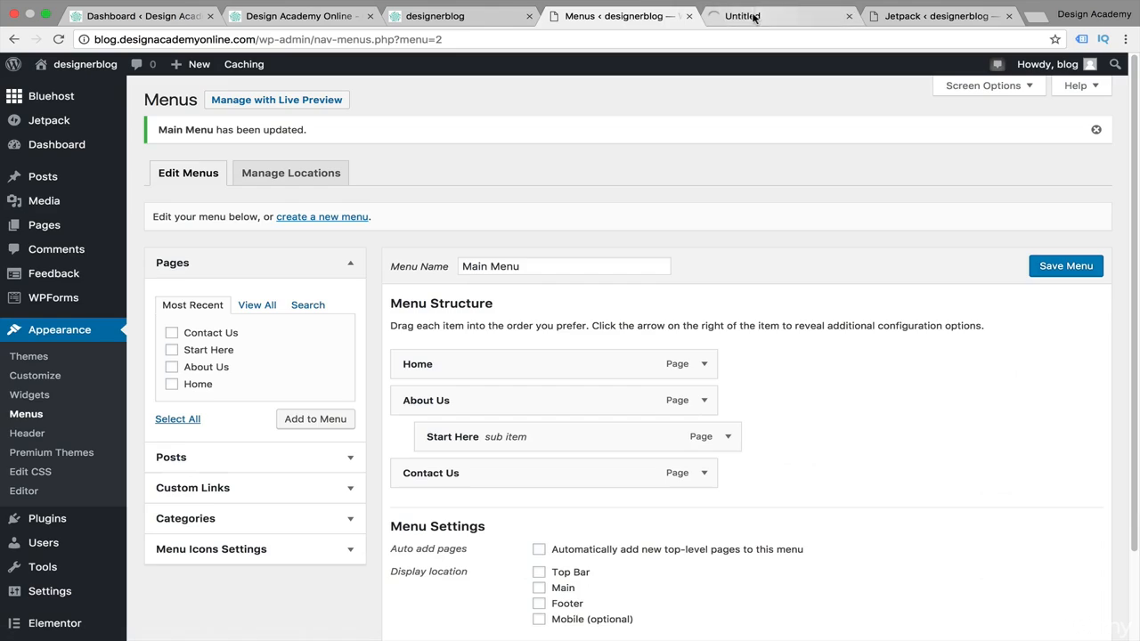
pyautogui.click(753, 16)
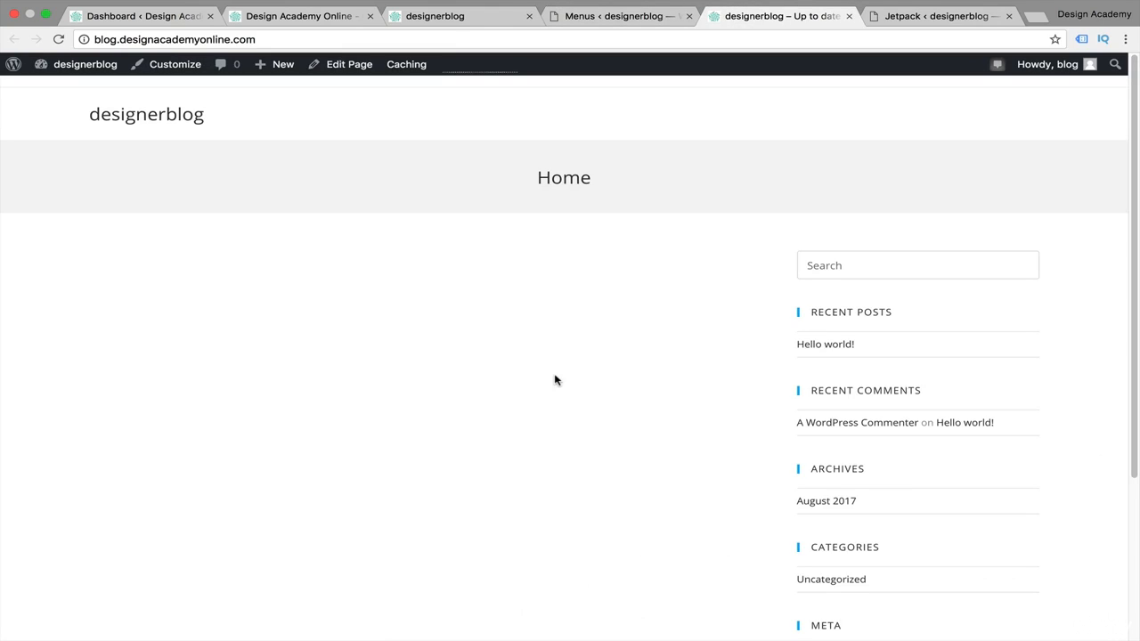
# Open the site customizer and assign Main Menu to the Main menu location.
pyautogui.click(177, 71)
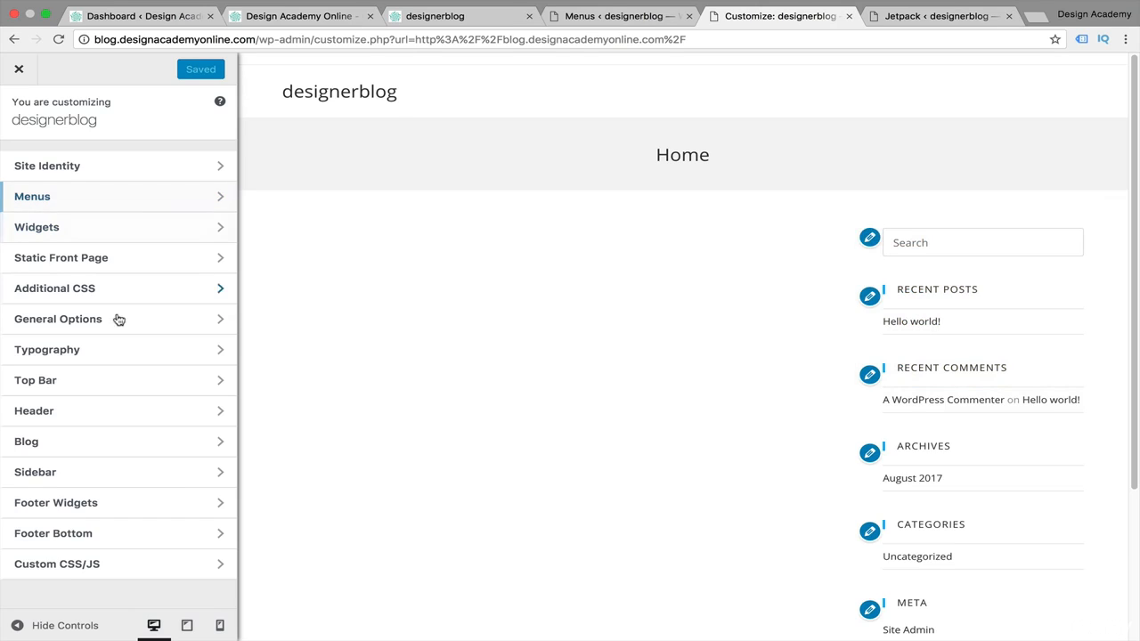
pyautogui.click(168, 196)
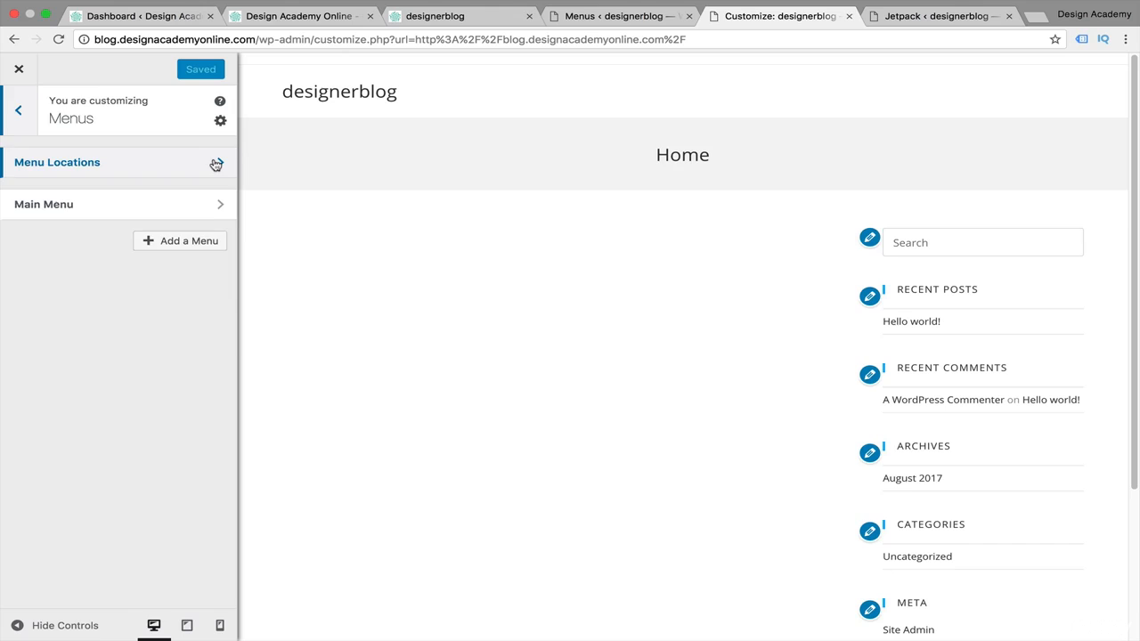
pyautogui.click(215, 162)
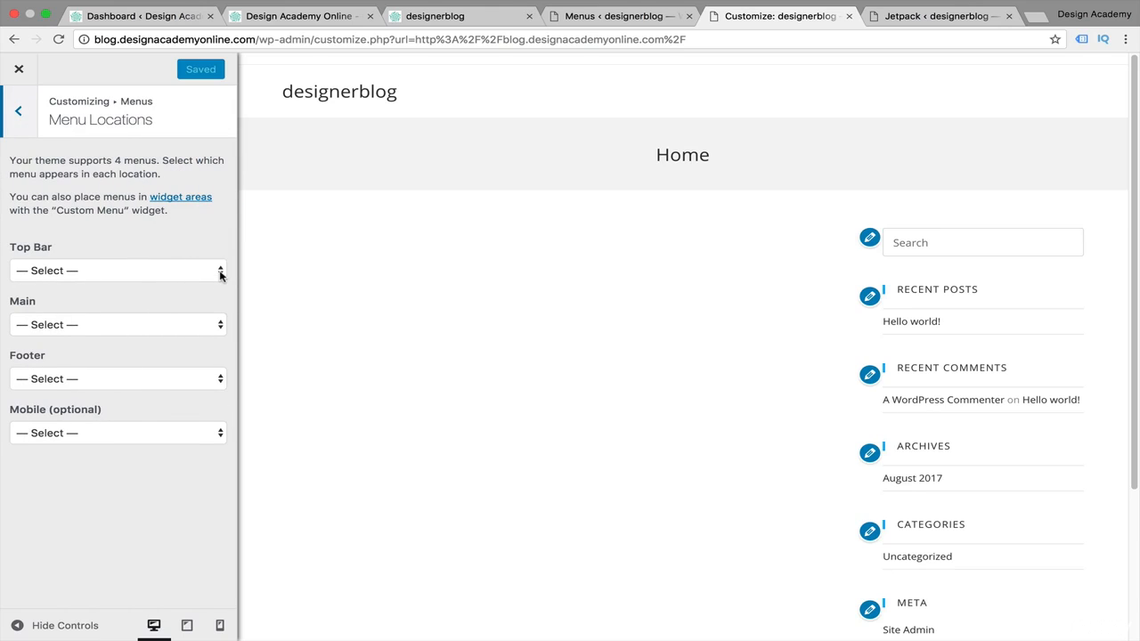
pyautogui.click(217, 328)
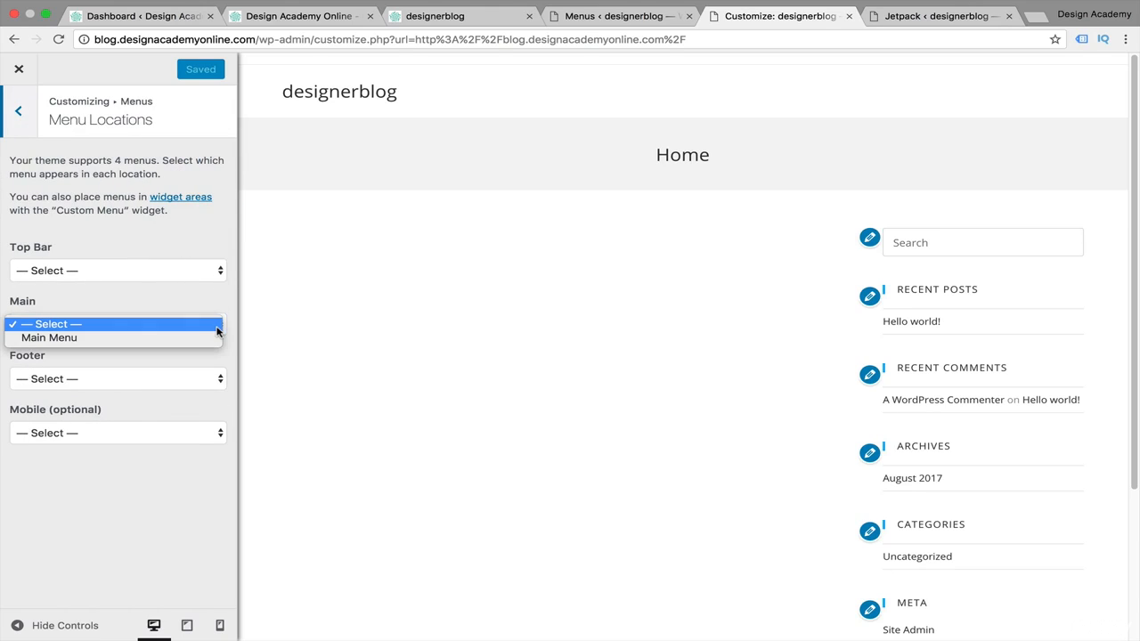
pyautogui.click(204, 340)
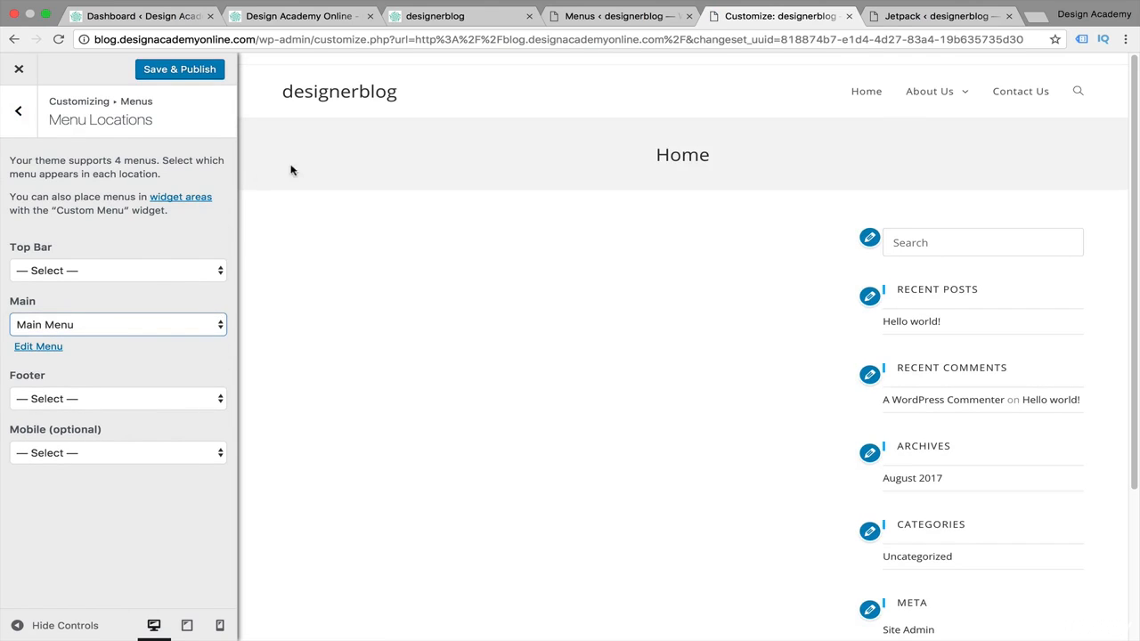
# Try Main Menu in the Top Bar location instead of Main and check its About Us submenu in the preview.
pyautogui.moveTo(946, 91)
pyautogui.click(220, 272)
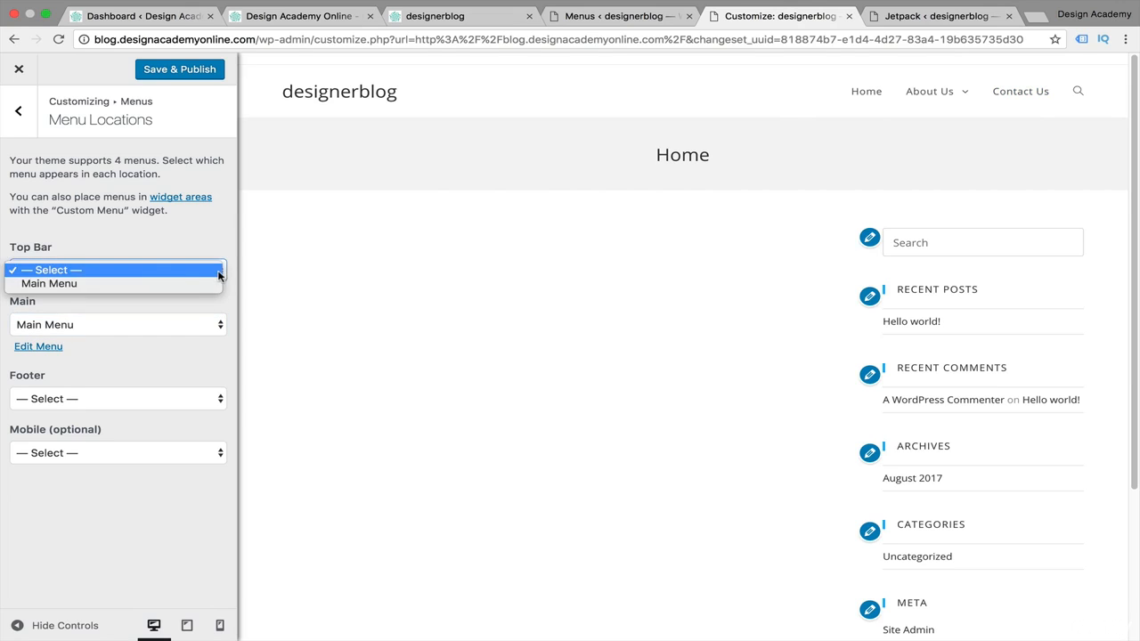
pyautogui.click(192, 283)
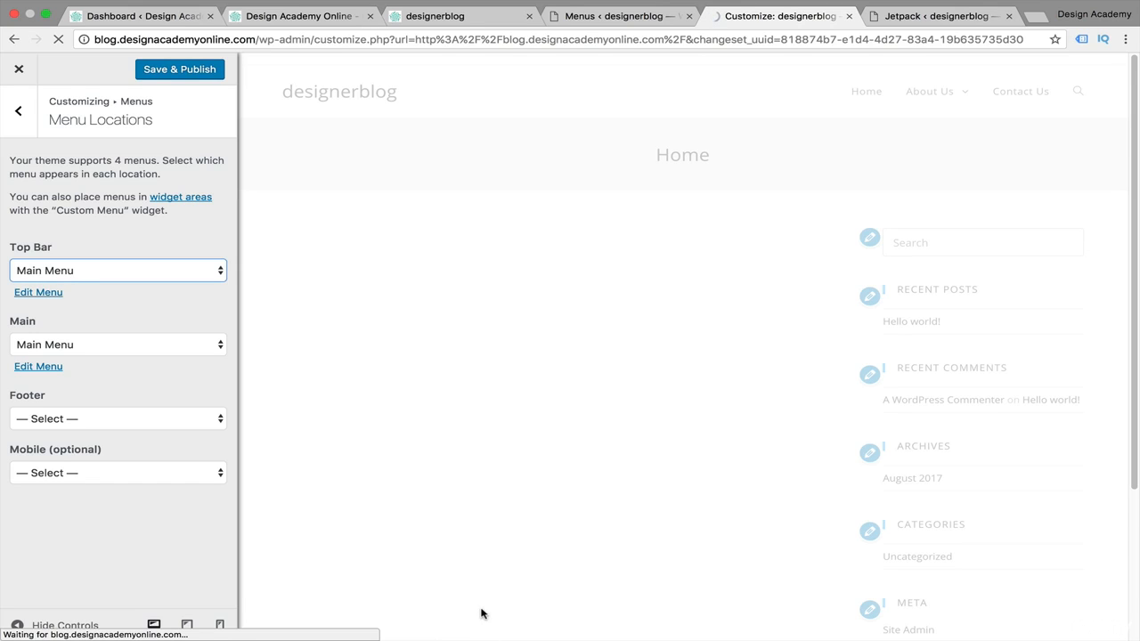
pyautogui.click(210, 326)
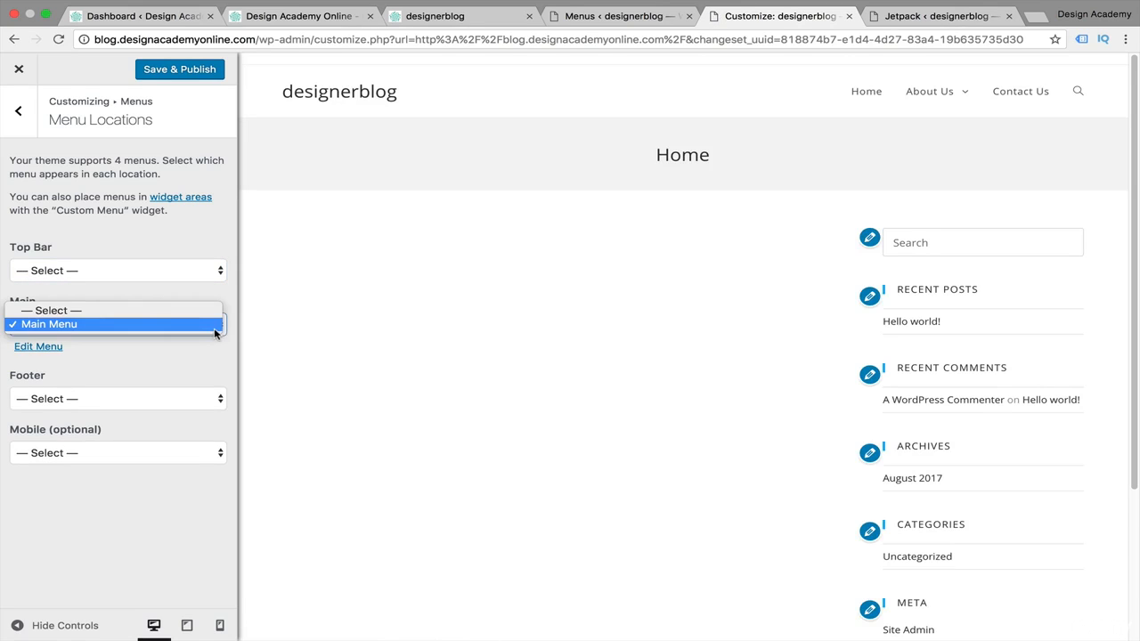
pyautogui.click(205, 314)
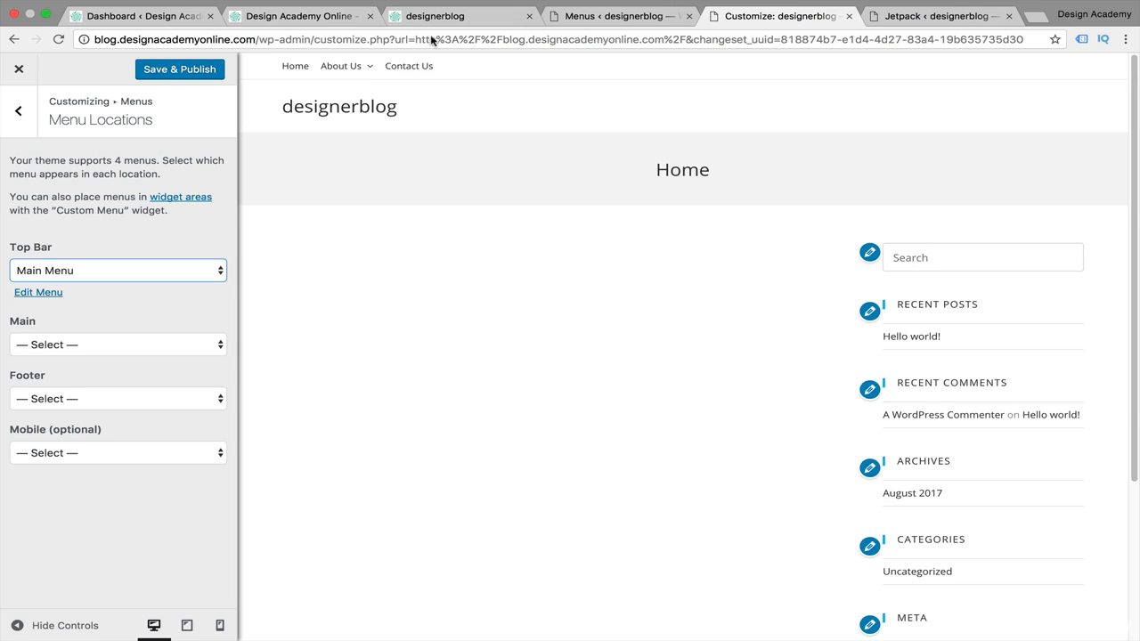
pyautogui.moveTo(357, 64)
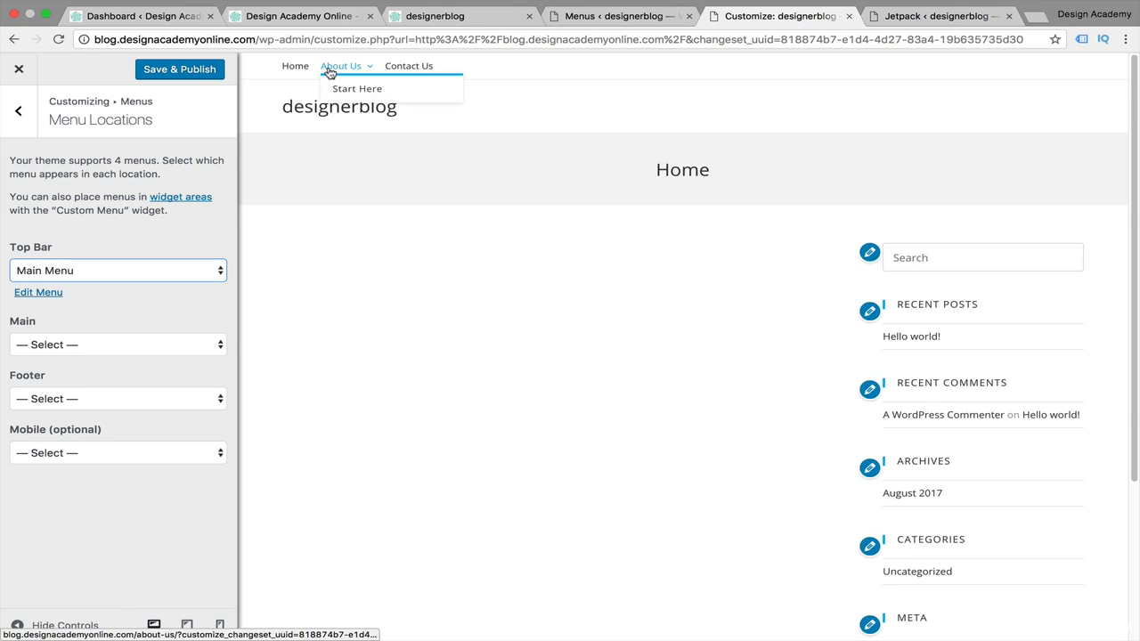
# Assign Main Menu back to the Main location, clear the Top Bar location and publish the changes.
pyautogui.click(215, 354)
pyautogui.click(192, 360)
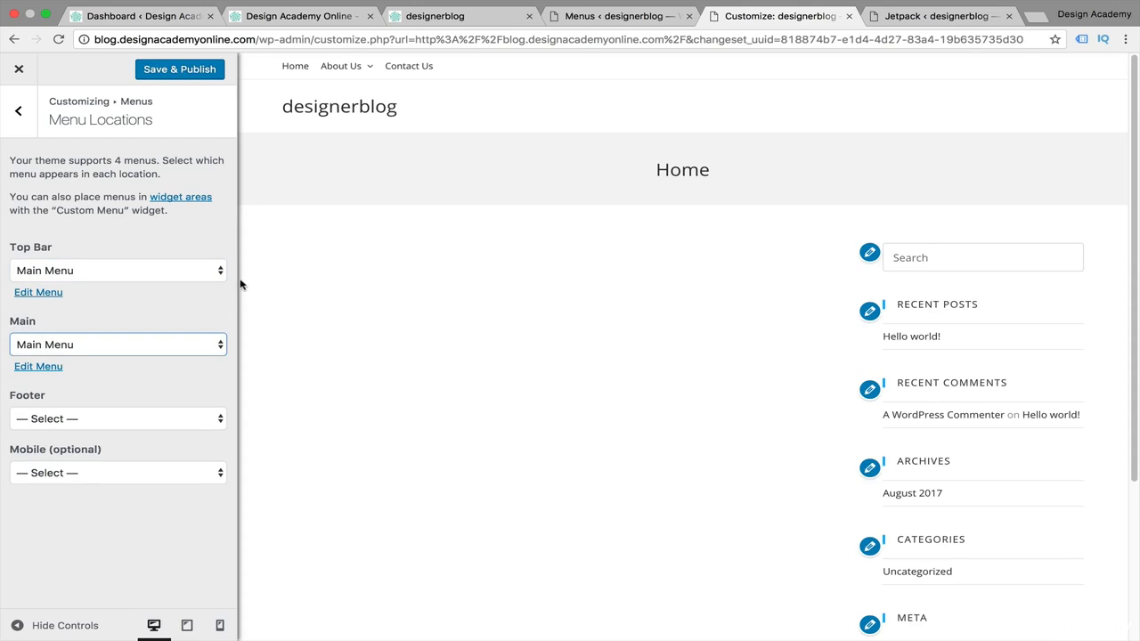
pyautogui.click(218, 270)
pyautogui.click(207, 261)
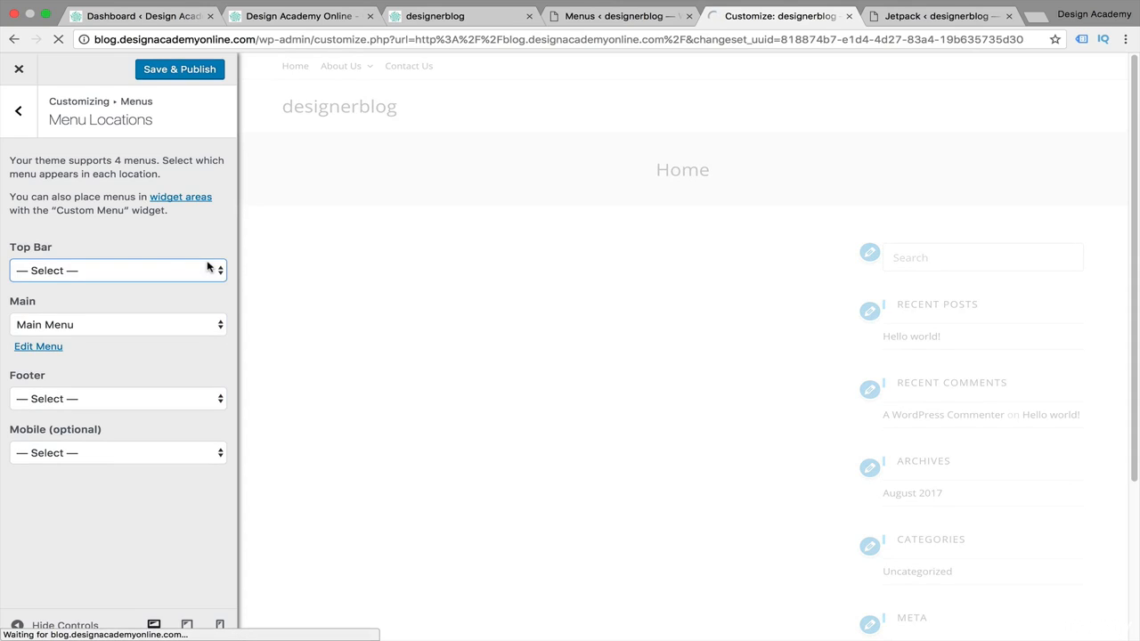
pyautogui.click(198, 69)
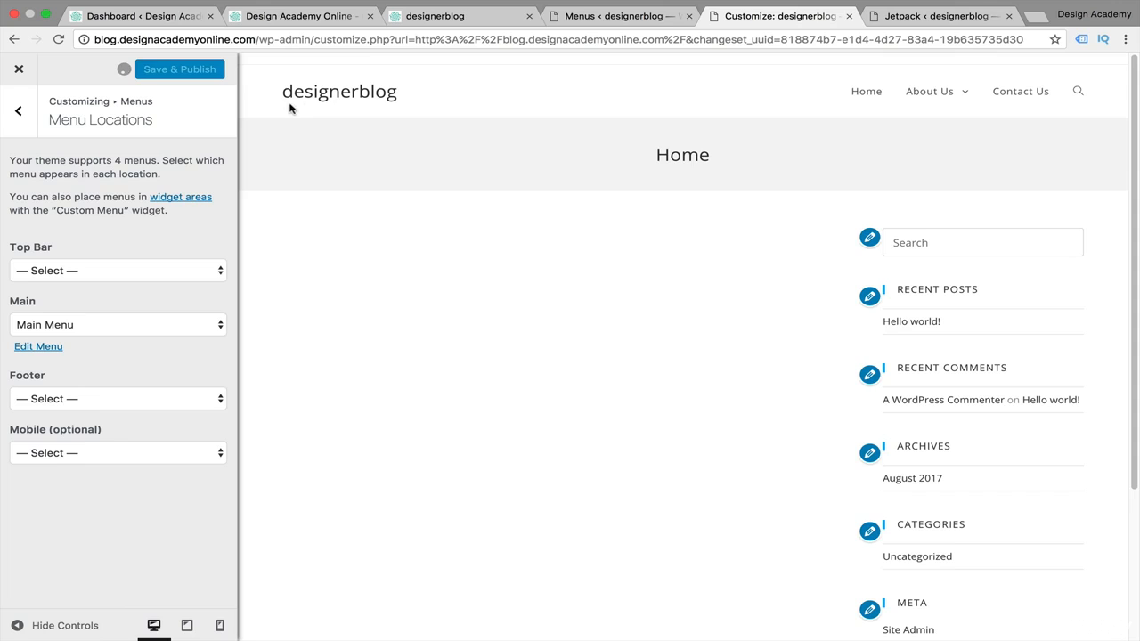
# Review the Main Menu's items and display location in the customizer, then close the customizer.
pyautogui.click(21, 109)
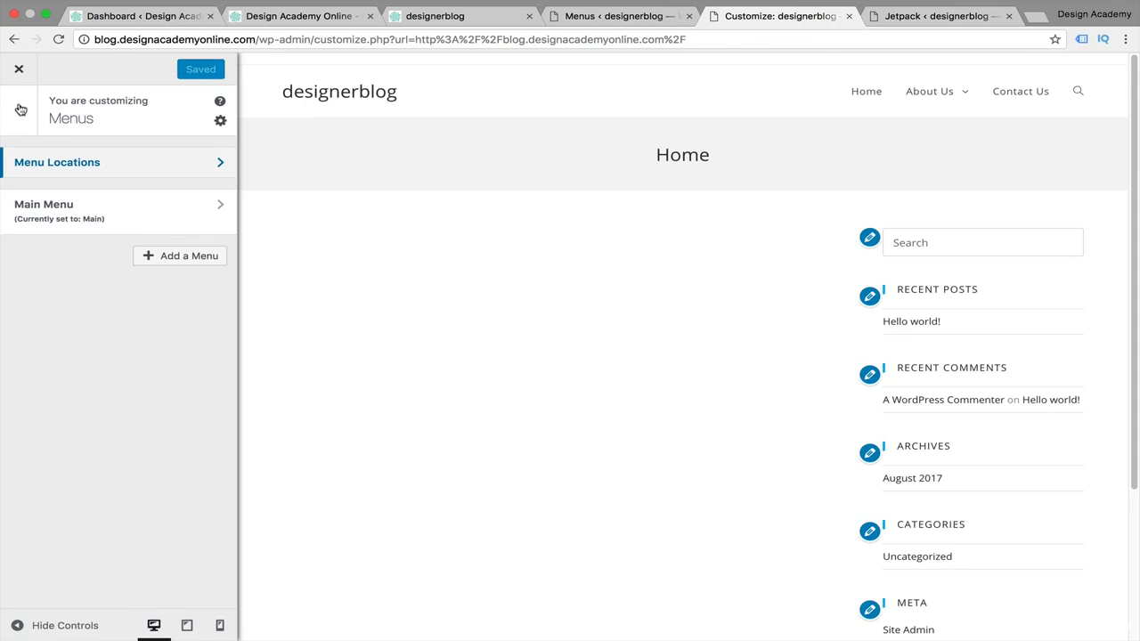
pyautogui.click(114, 212)
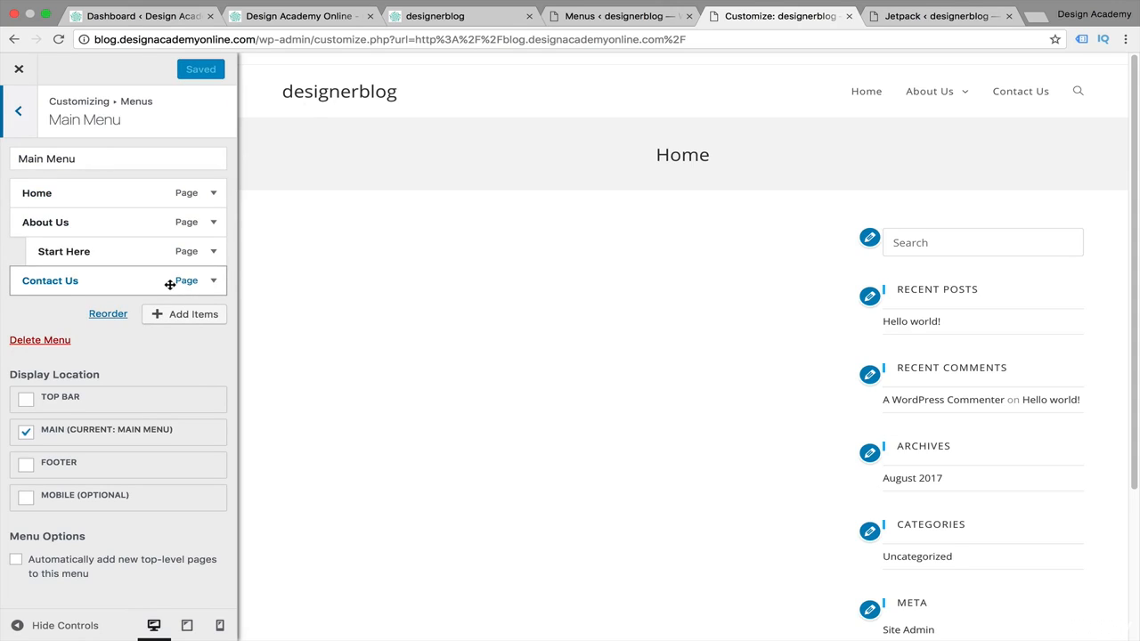
pyautogui.doubleClick(19, 111)
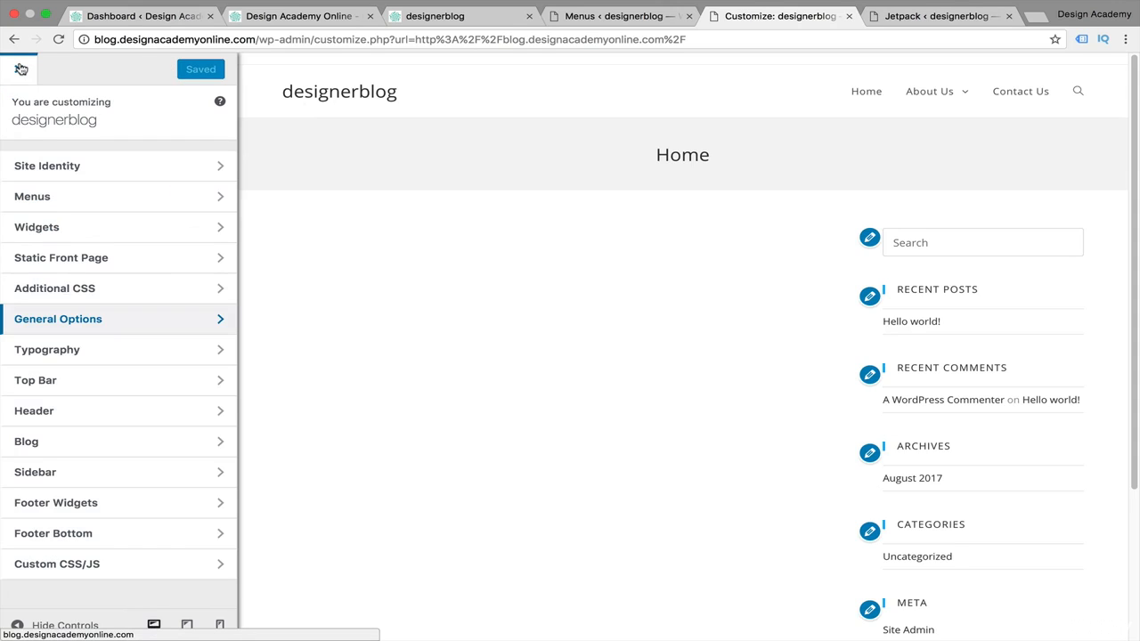
pyautogui.click(20, 69)
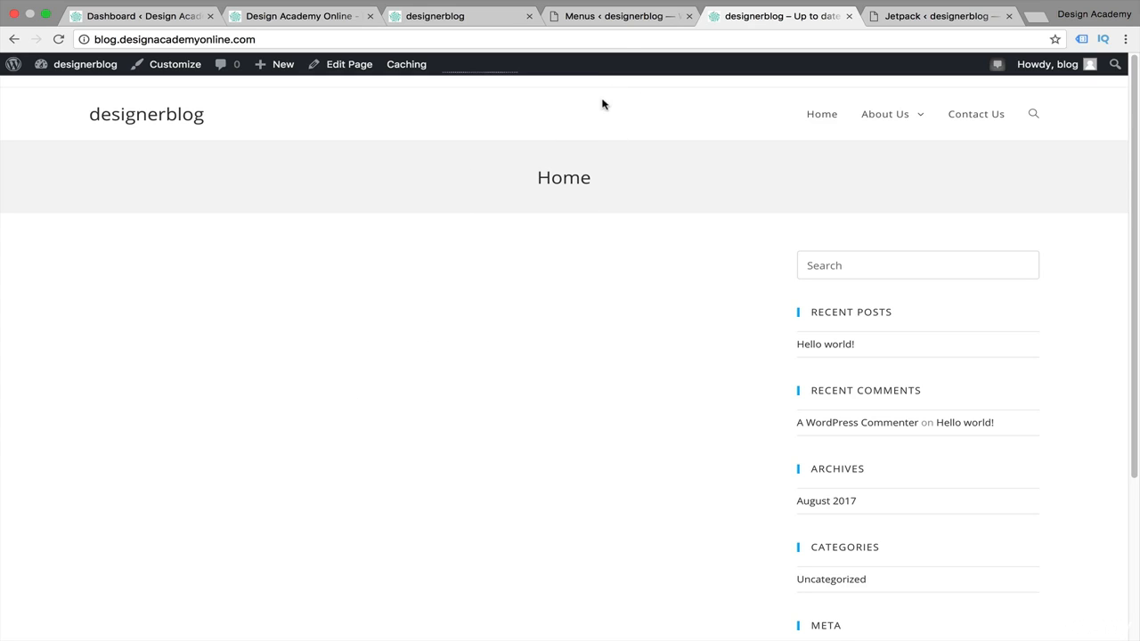
# Return to the WordPress admin and open the Home page for editing from the list of all pages.
pyautogui.click(632, 18)
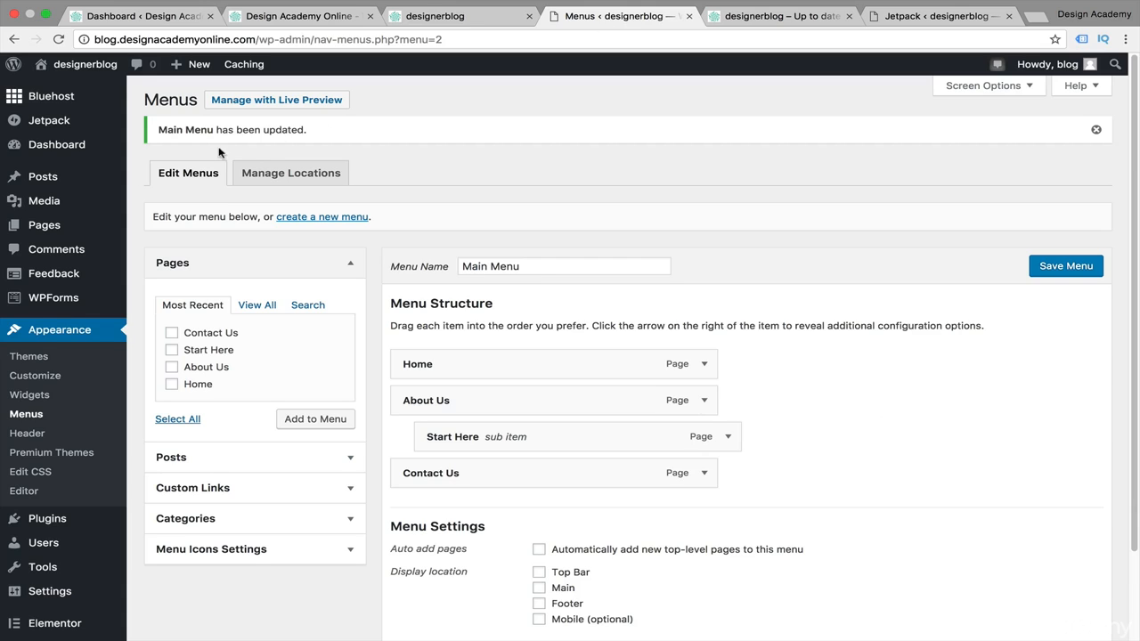
pyautogui.moveTo(58, 228)
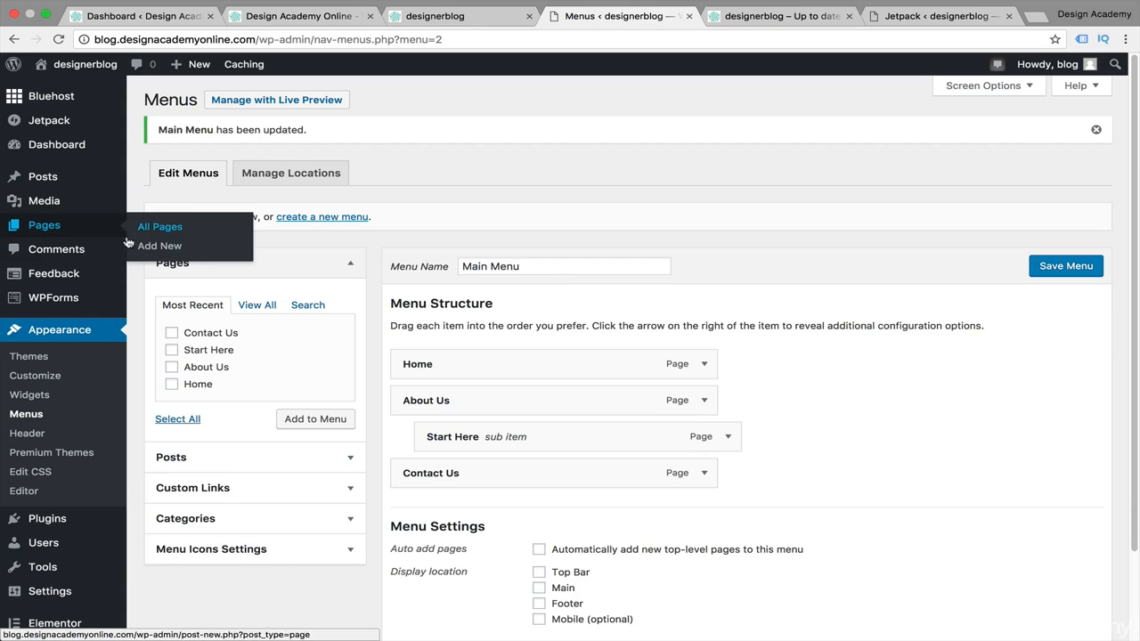
pyautogui.click(154, 229)
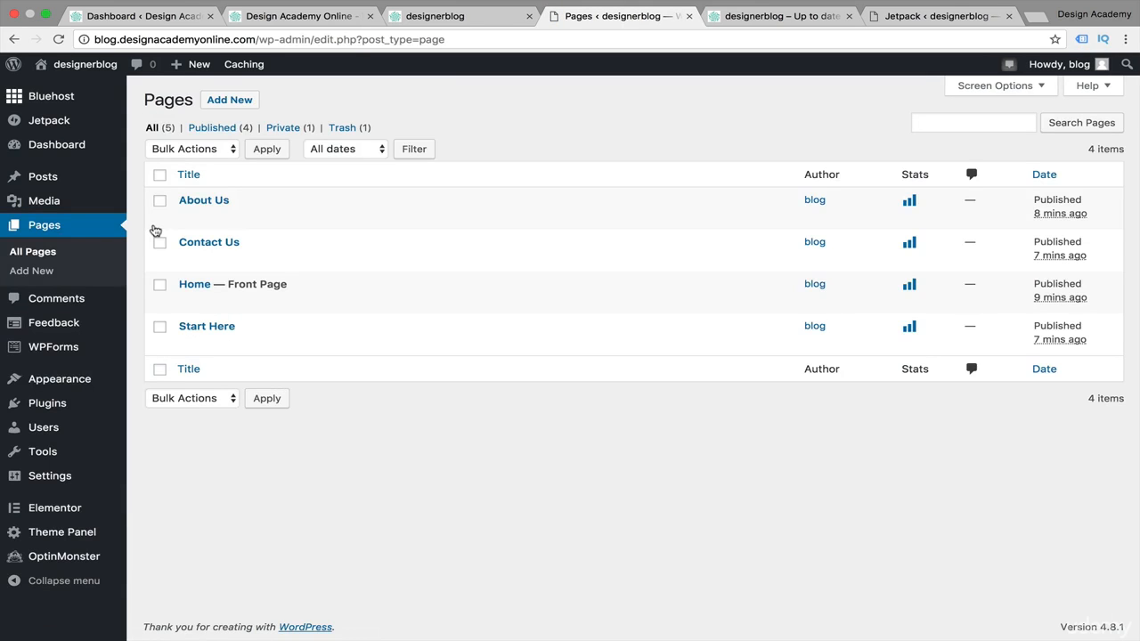
pyautogui.click(194, 285)
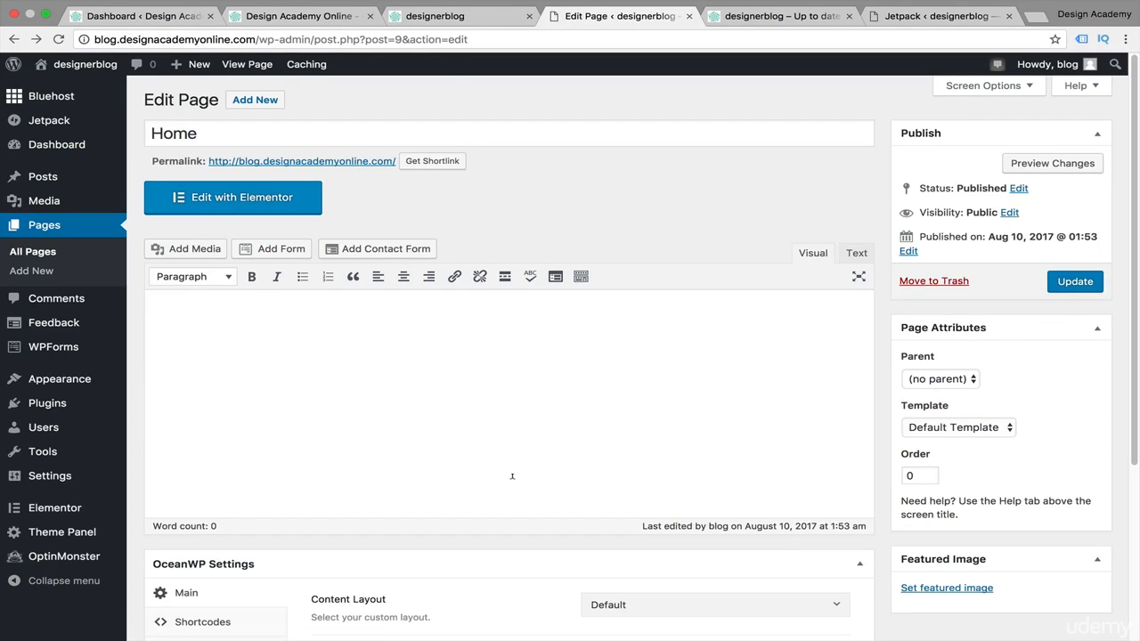
# Set the Home page's OceanWP content layout to 100% Full Width, disable its margins, and compare with the live page.
pyautogui.scroll(-5, 512, 476)
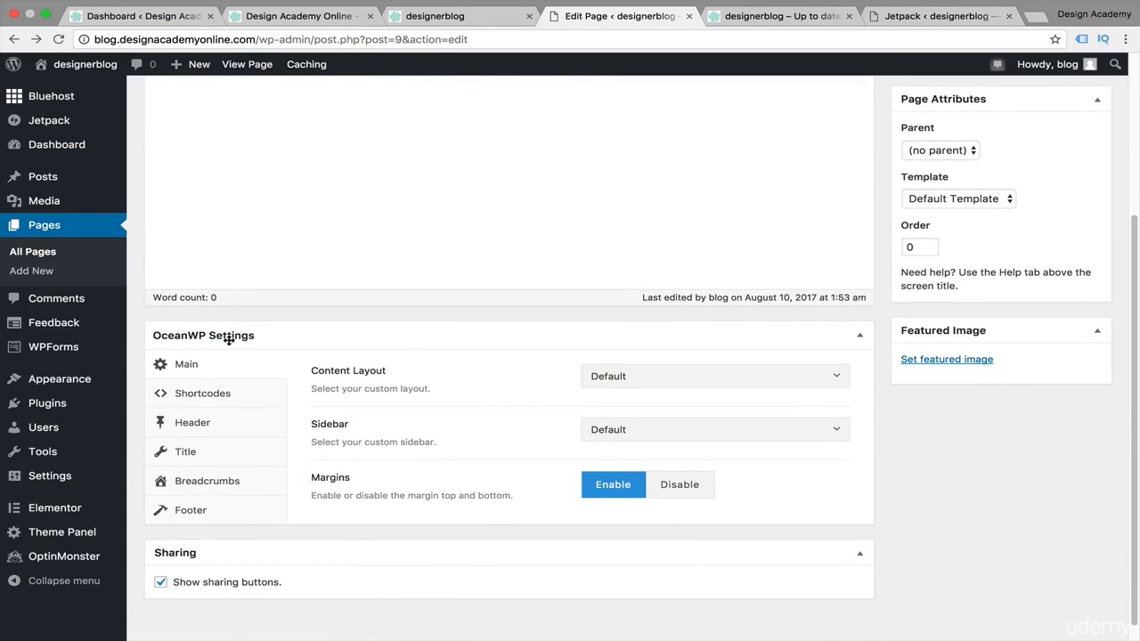
pyautogui.scroll(-1, 416, 338)
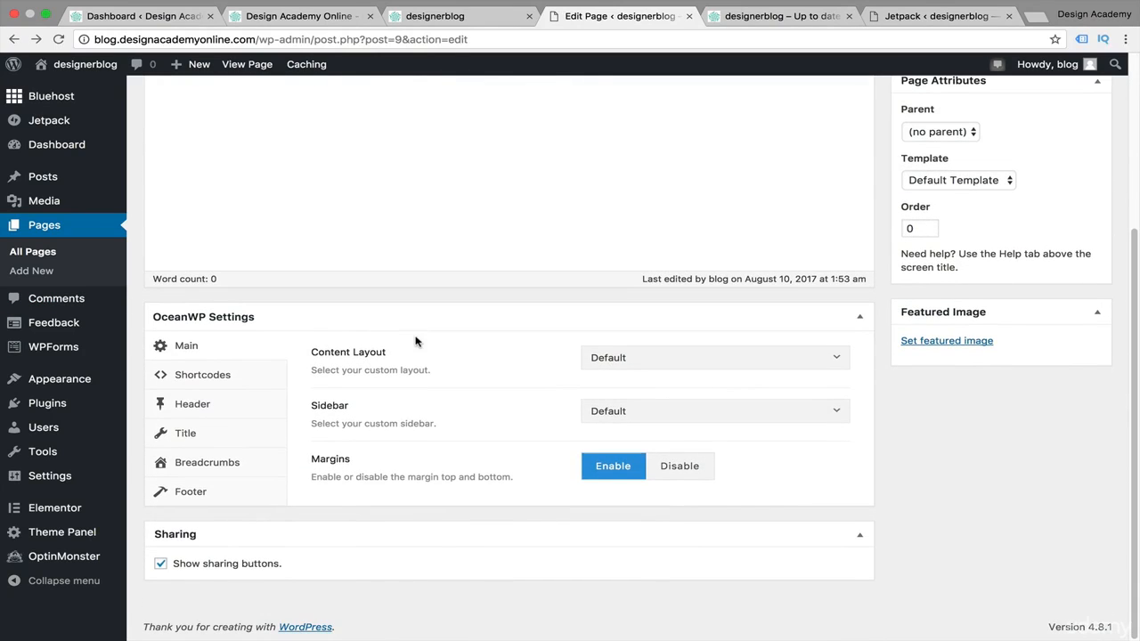
pyautogui.click(830, 359)
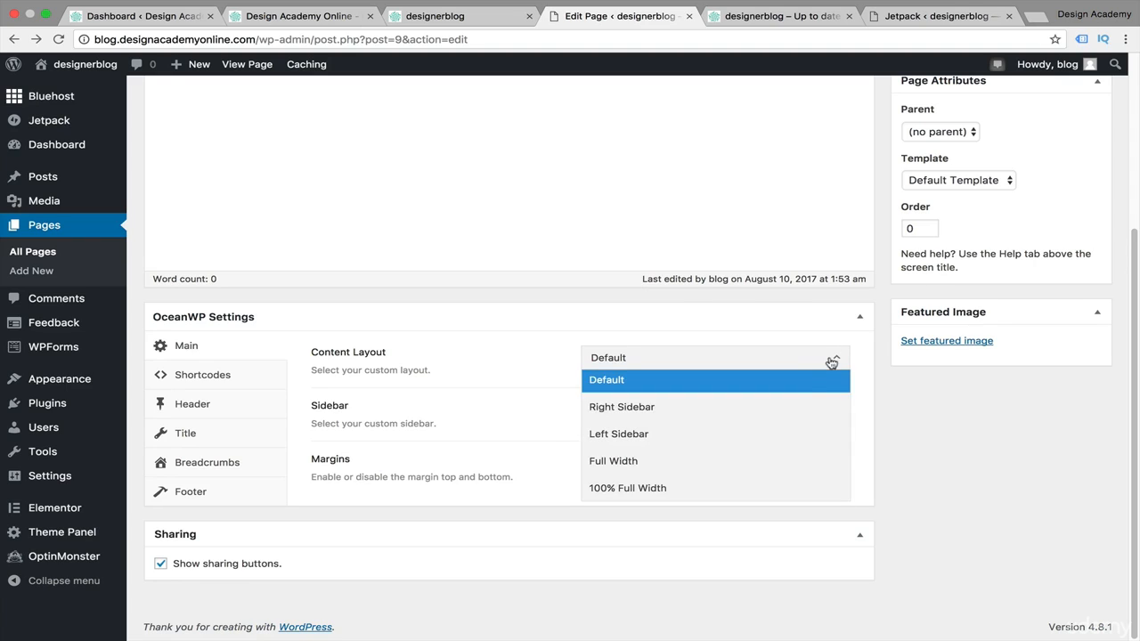
pyautogui.click(732, 485)
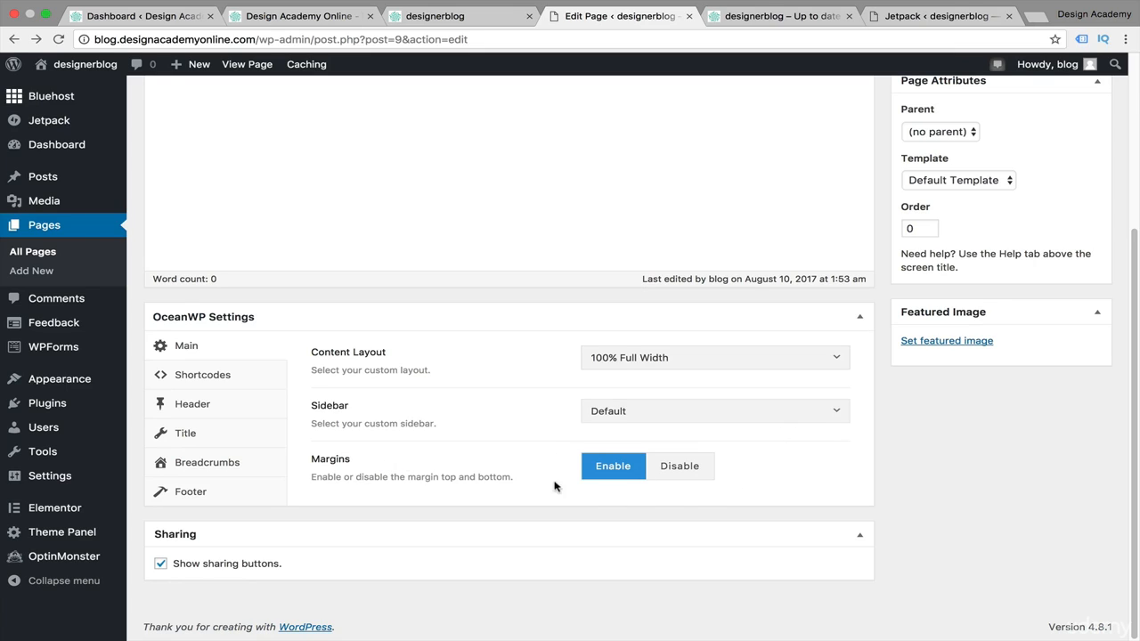
pyautogui.click(692, 473)
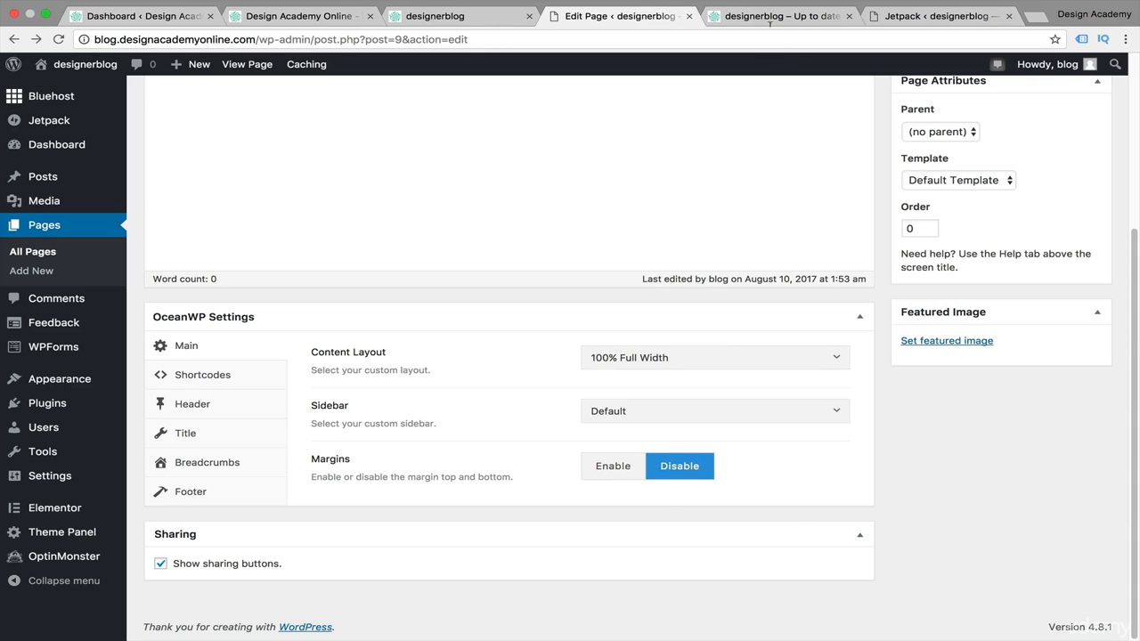
pyautogui.click(769, 17)
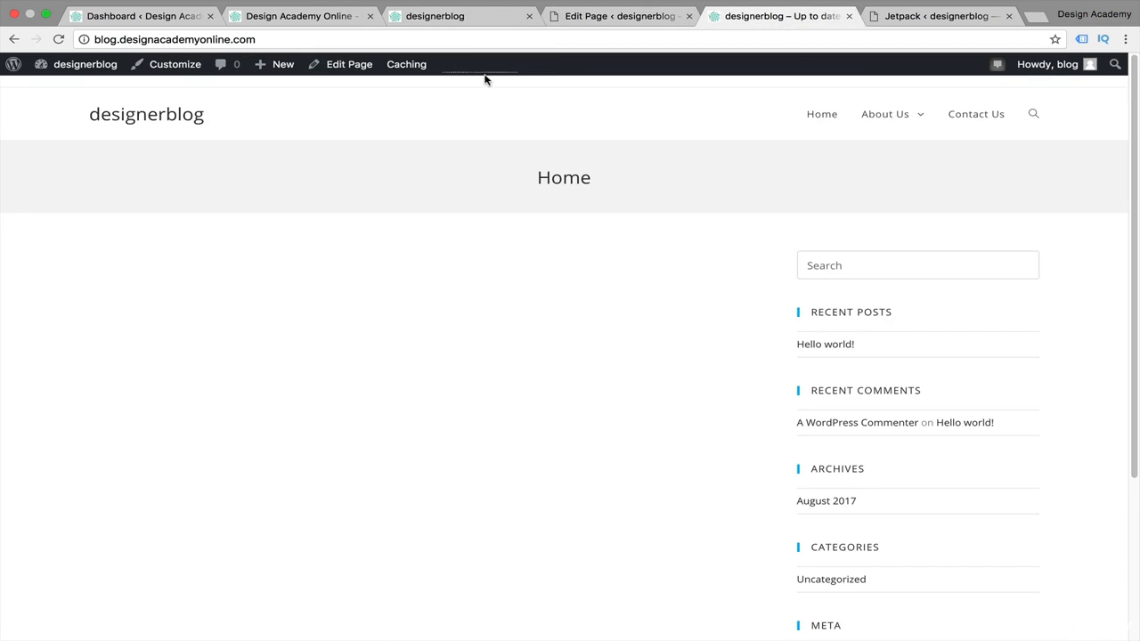
pyautogui.click(636, 20)
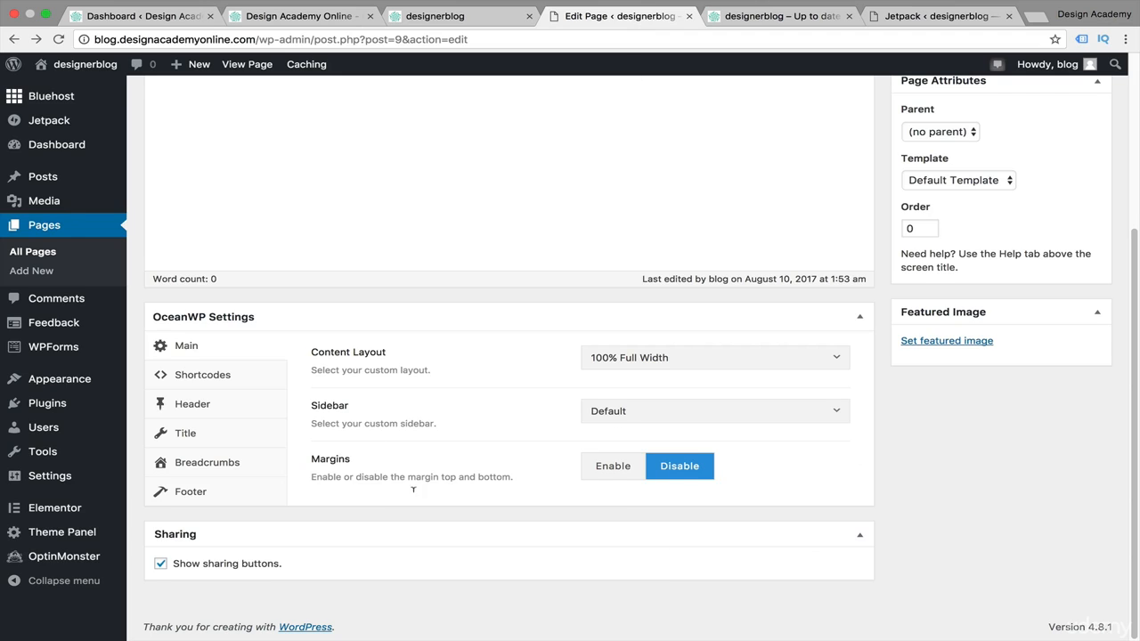
# In the Home page's OceanWP header settings, disable the top bar, enable the header and choose the main navigation menu.
pyautogui.click(192, 406)
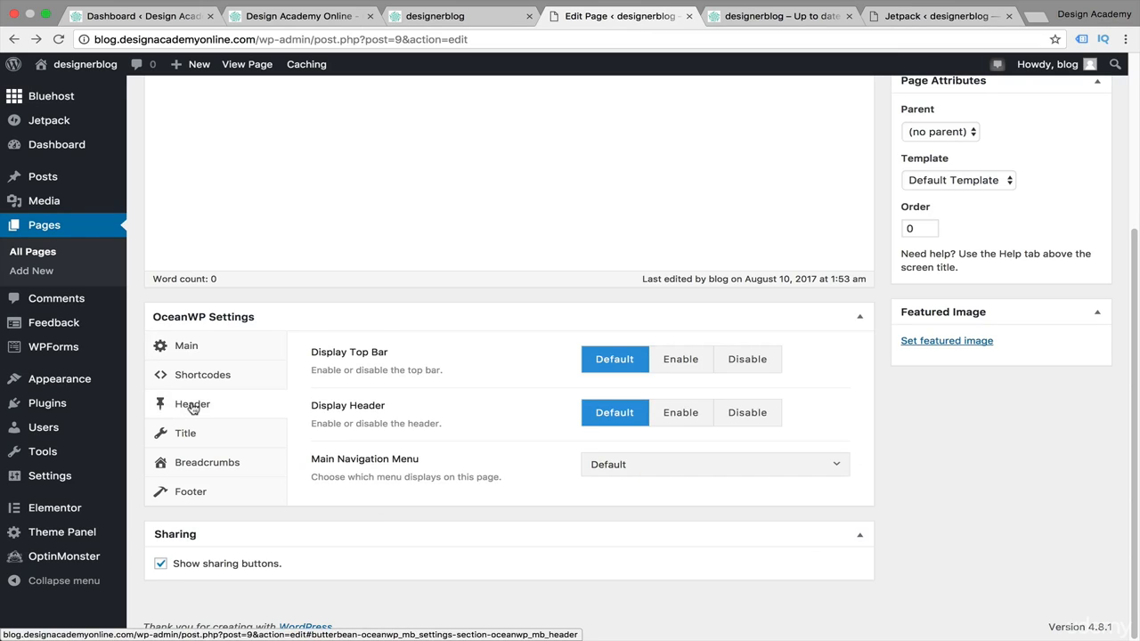
pyautogui.click(759, 364)
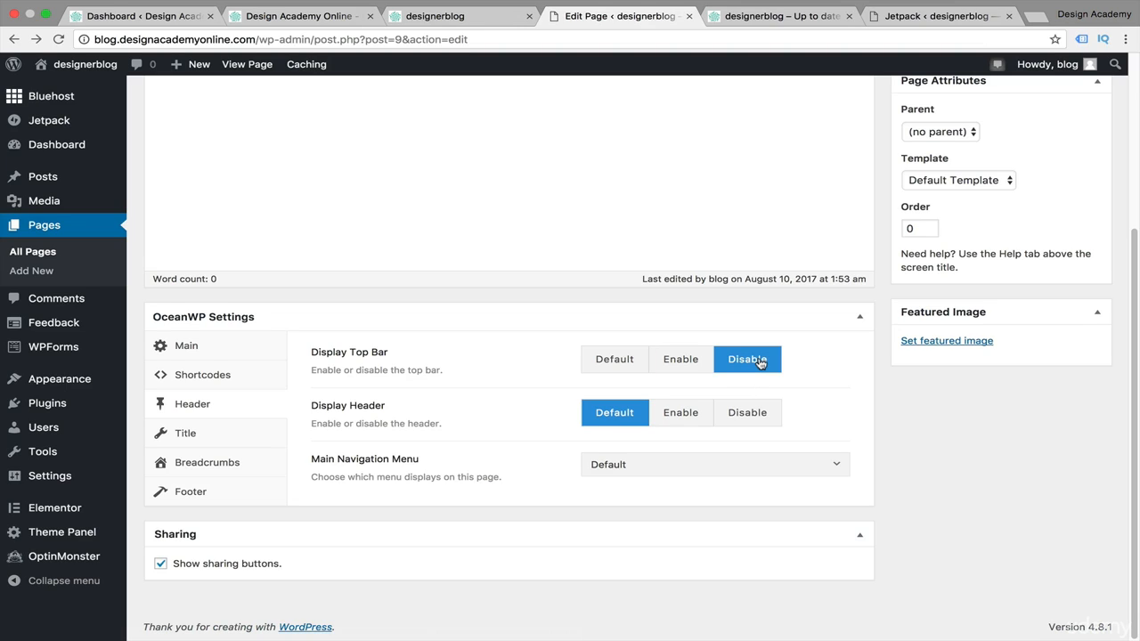
pyautogui.click(683, 416)
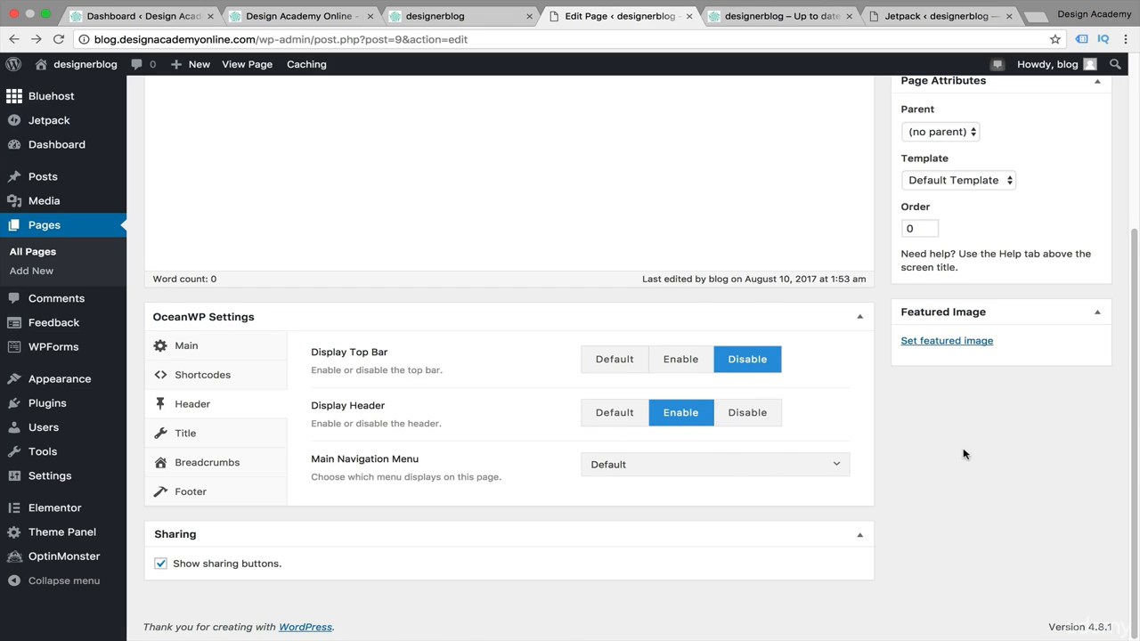
pyautogui.click(804, 465)
pyautogui.click(736, 514)
# Disable the Home page's title display in the OceanWP settings and update the page.
pyautogui.click(184, 437)
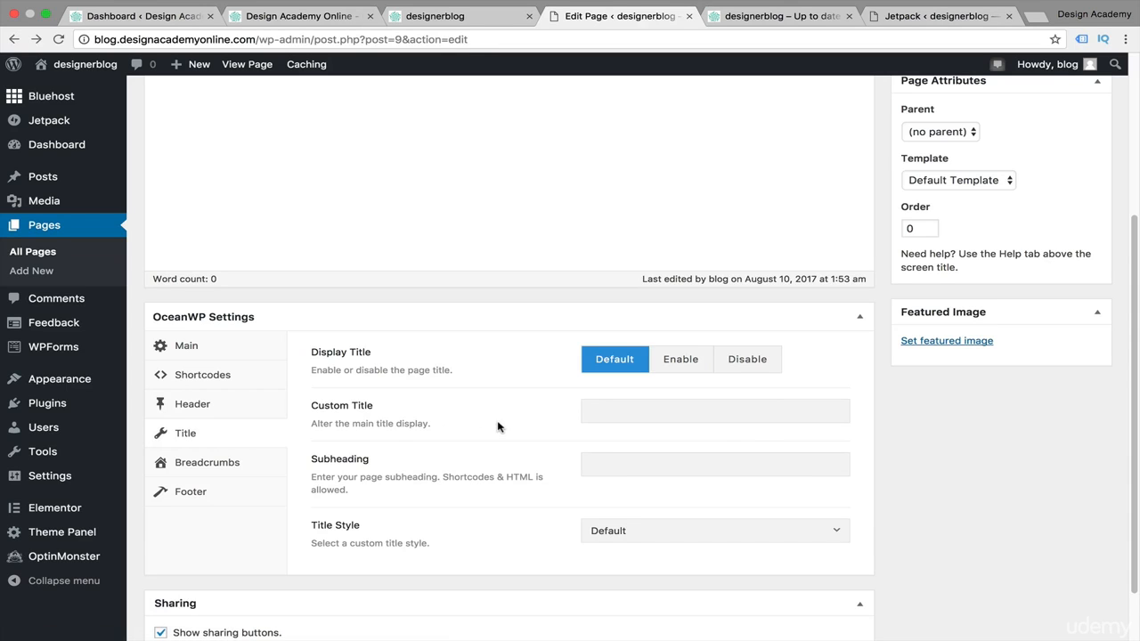
pyautogui.click(763, 360)
pyautogui.scroll(5, 542, 471)
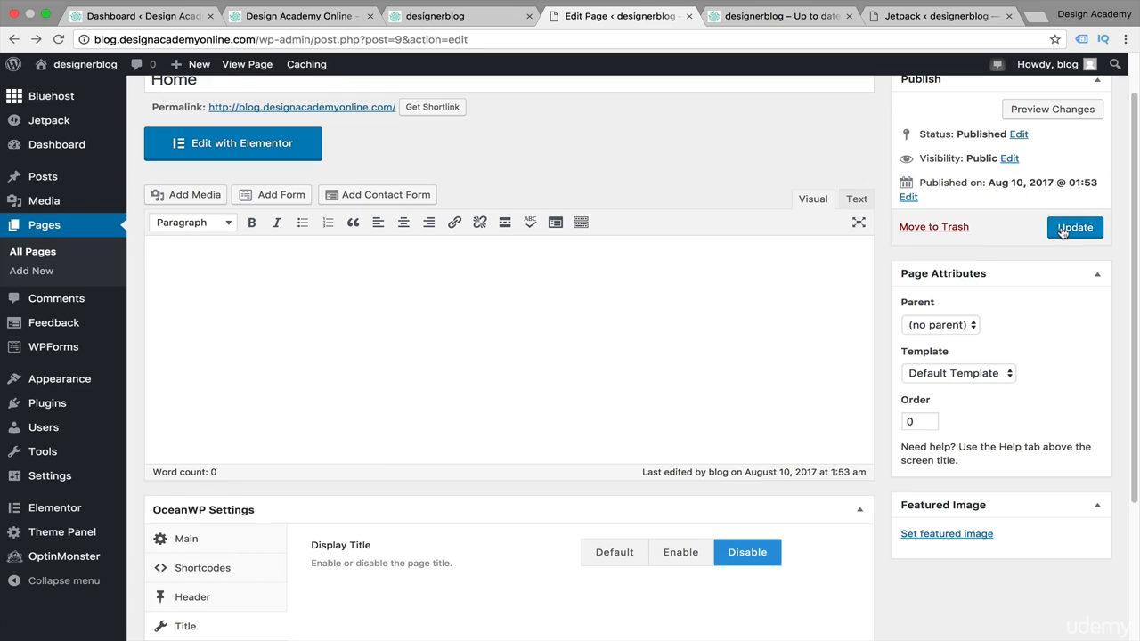
pyautogui.click(1062, 229)
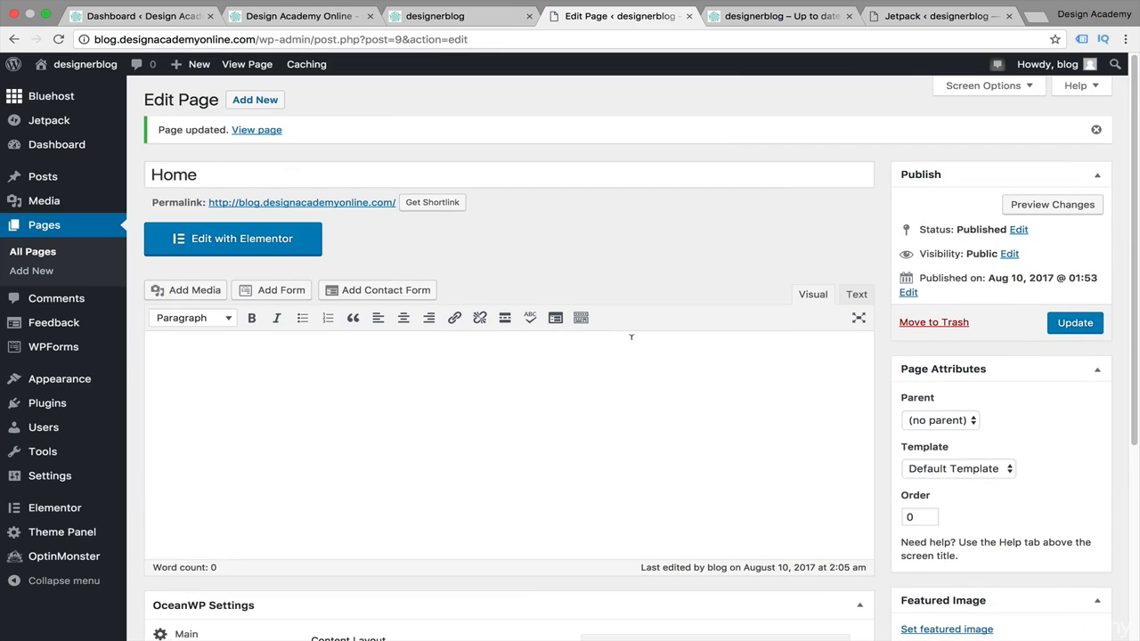
# Reload the live blog front page to check the updated Home layout.
pyautogui.click(771, 16)
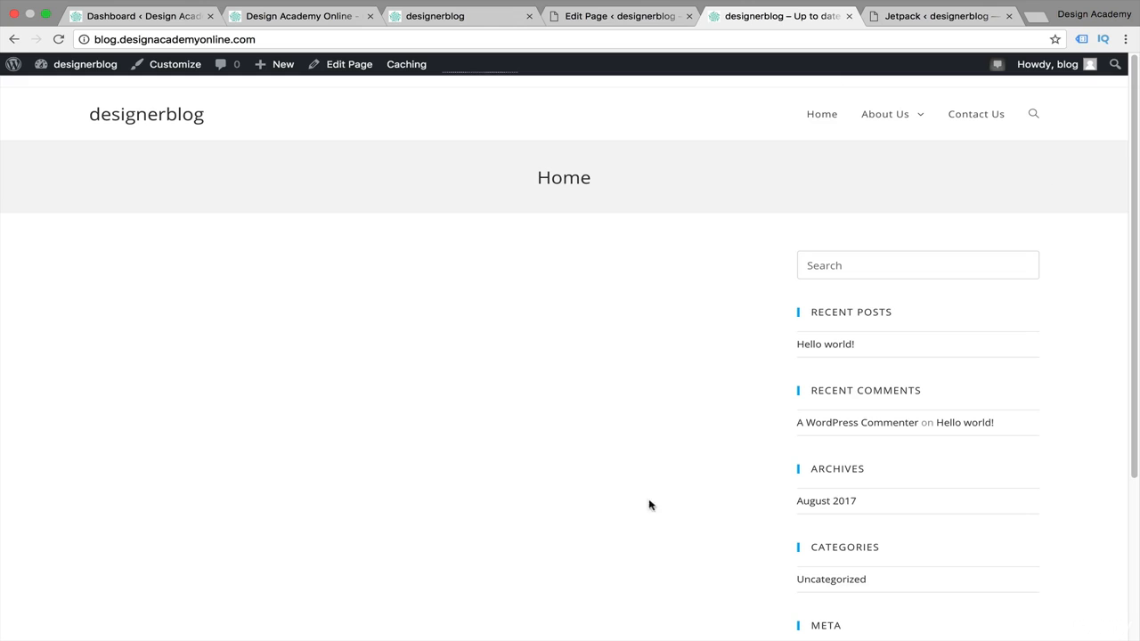
pyautogui.click(55, 43)
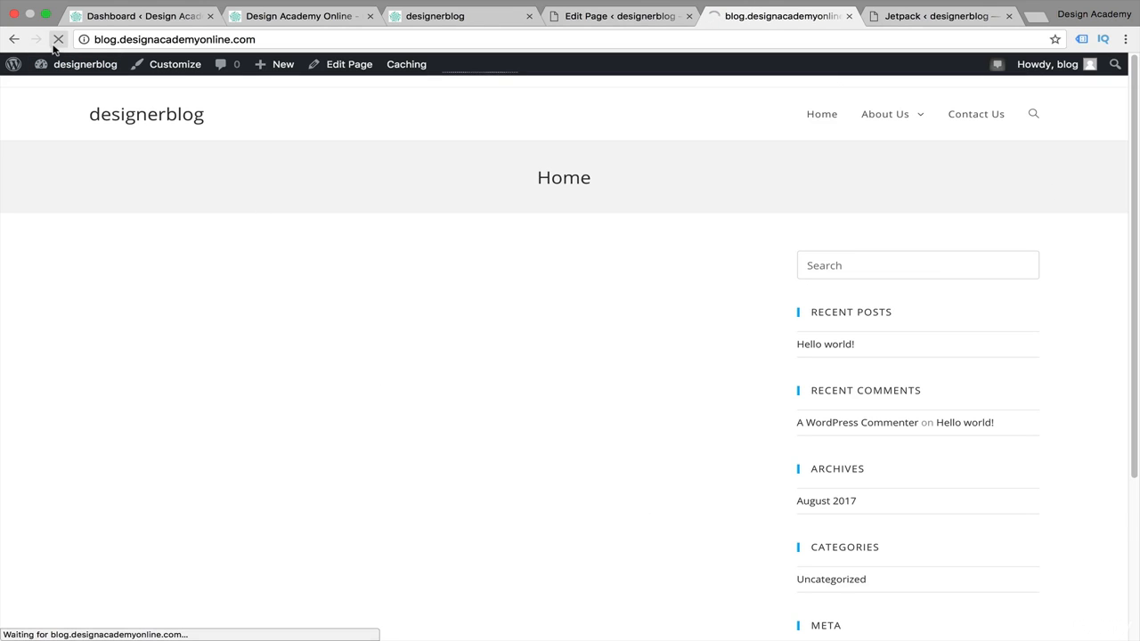